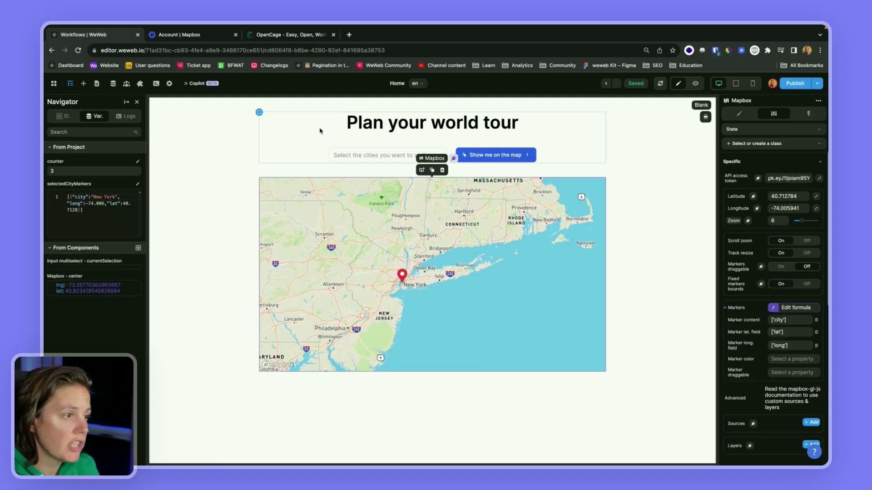
Select the city multiselect input on the canvas to show its city options.
{"action": "left_click", "coordinate": [349, 153]}
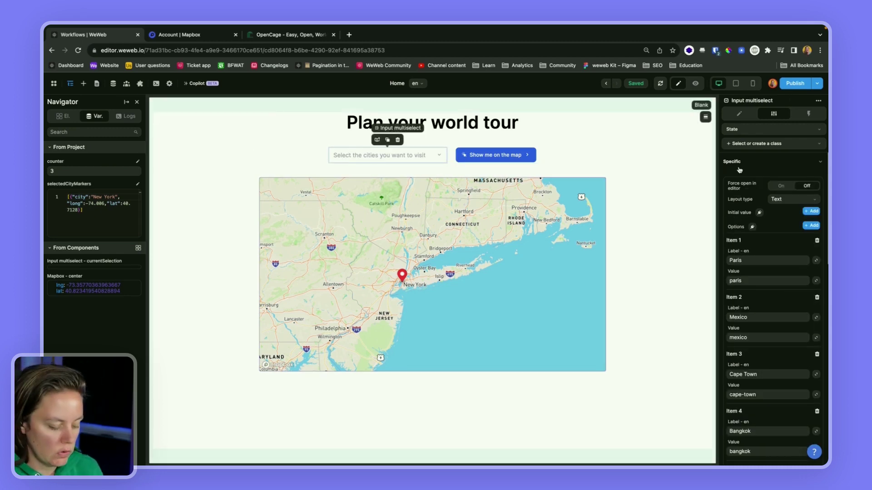
{"action": "scroll", "coordinate": [752, 257], "scroll_direction": "down", "scroll_amount": 1}
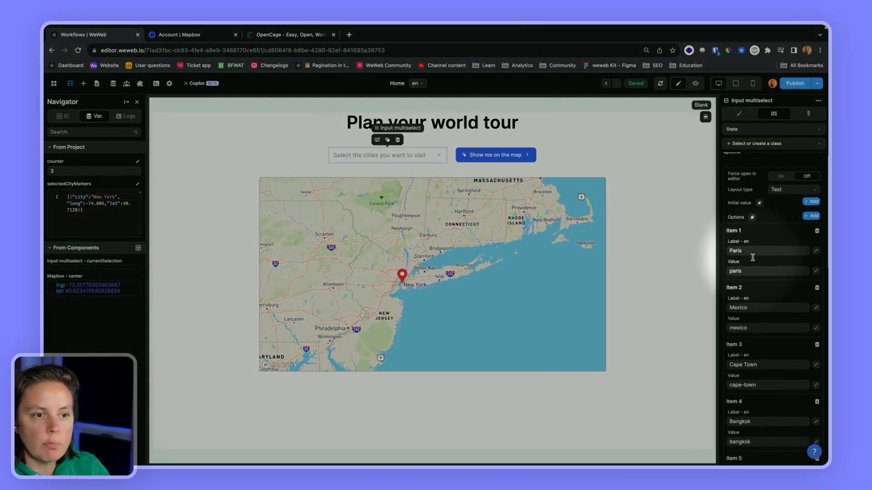
{"action": "scroll", "coordinate": [753, 258], "scroll_direction": "down", "scroll_amount": 3}
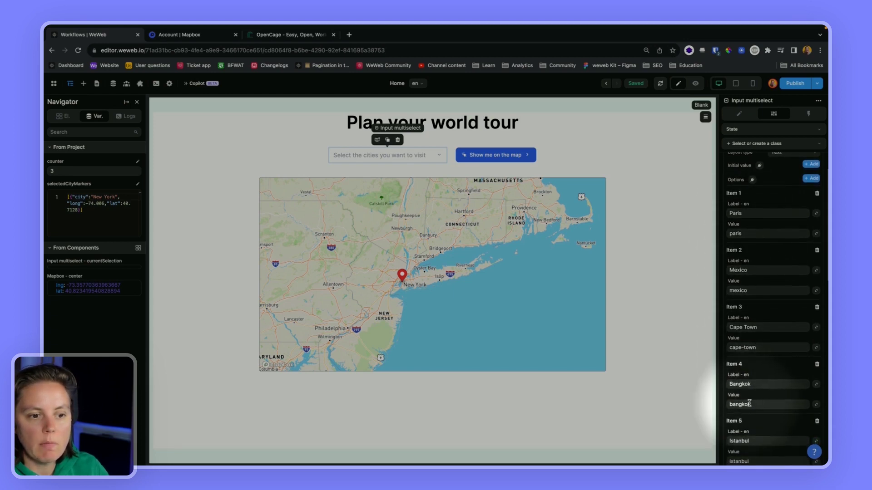
{"action": "scroll", "coordinate": [749, 404], "scroll_direction": "down", "scroll_amount": 10}
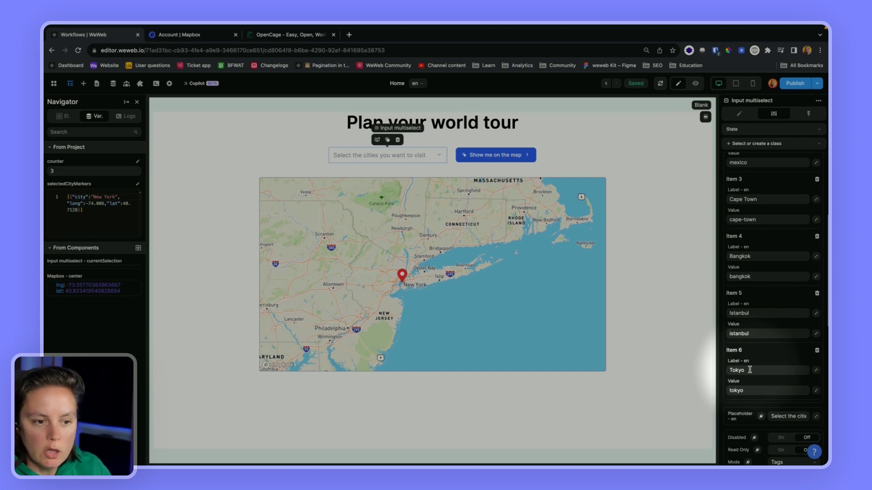
{"action": "scroll", "coordinate": [744, 369], "scroll_direction": "up", "scroll_amount": 4}
{"action": "scroll", "coordinate": [741, 364], "scroll_direction": "up", "scroll_amount": 4}
{"action": "scroll", "coordinate": [750, 363], "scroll_direction": "up", "scroll_amount": 3}
{"action": "scroll", "coordinate": [749, 359], "scroll_direction": "up", "scroll_amount": 3}
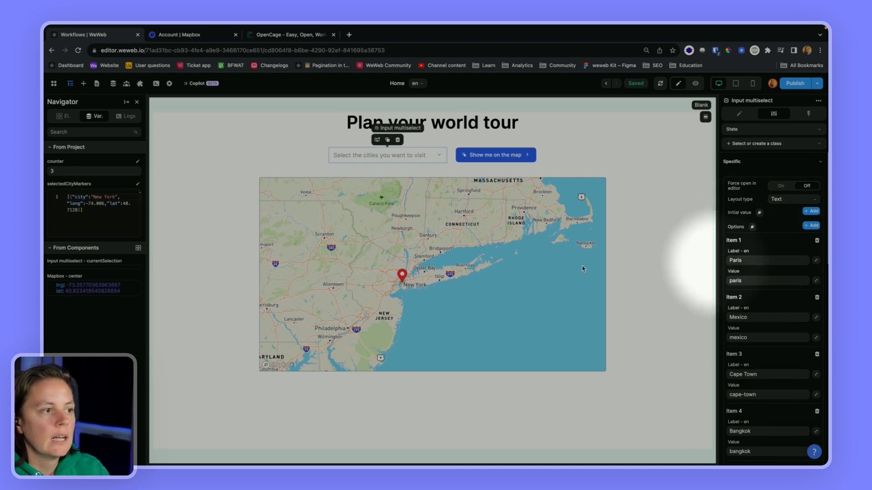
In preview mode, choose Paris, Bangkok and Tokyo in the city multiselect, then return to editing.
{"action": "left_click", "coordinate": [695, 83]}
{"action": "left_click", "coordinate": [391, 155]}
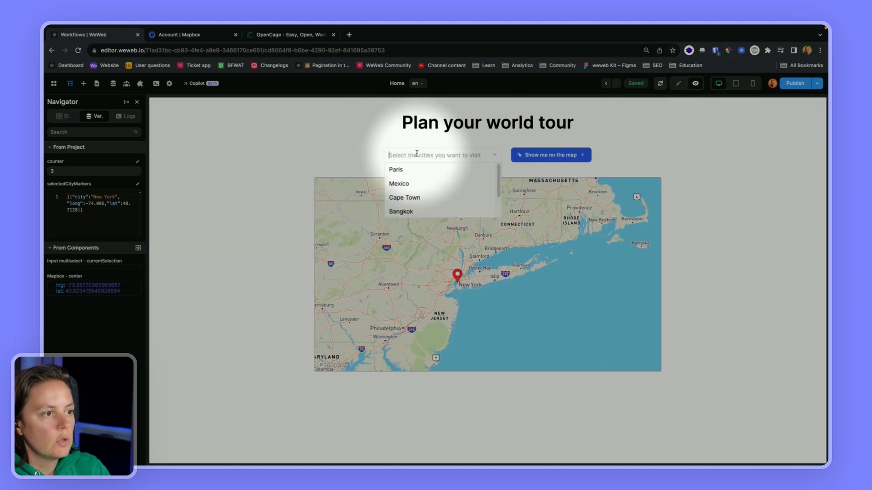
{"action": "left_click", "coordinate": [400, 171]}
{"action": "left_click", "coordinate": [400, 200]}
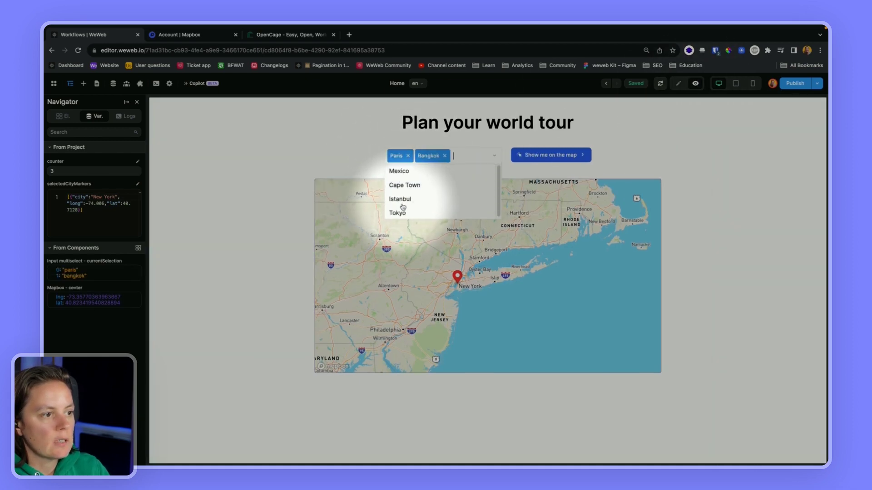
{"action": "left_click", "coordinate": [400, 212]}
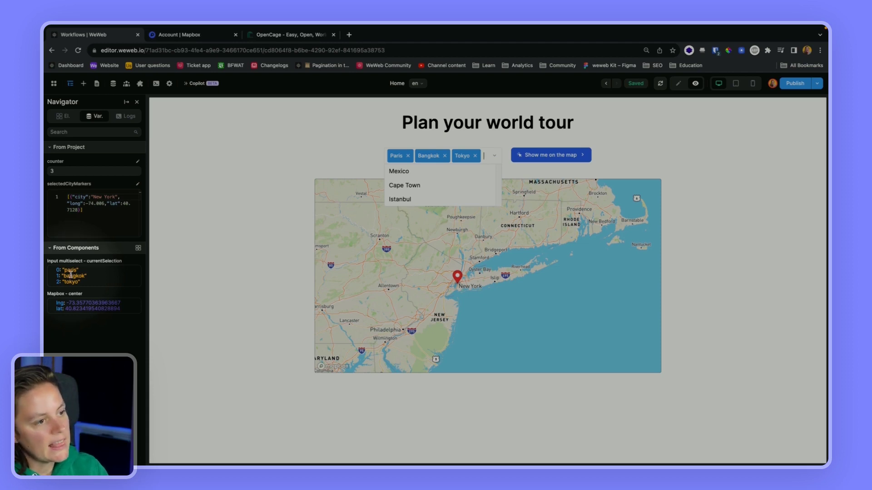
{"action": "key", "text": "p"}
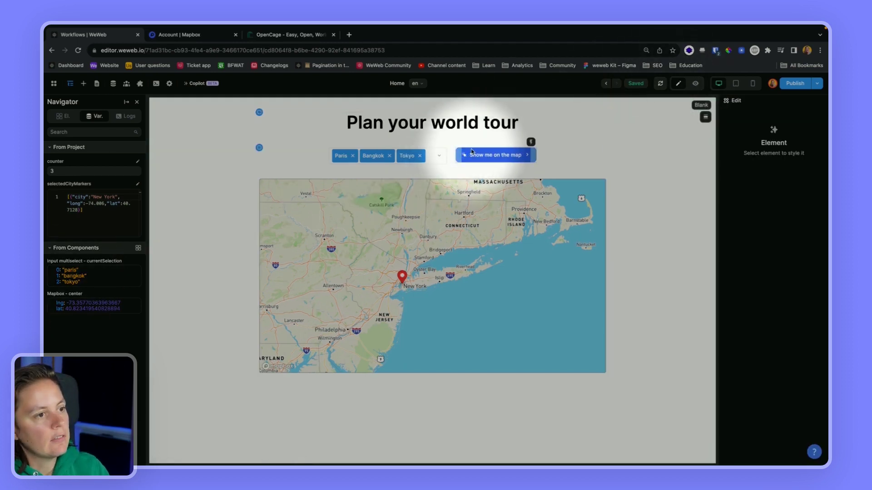
Inspect the Mapbox Markers formula, bound to selectedCityMarkers holding New York, then go to OpenCage.
{"action": "left_click", "coordinate": [472, 153]}
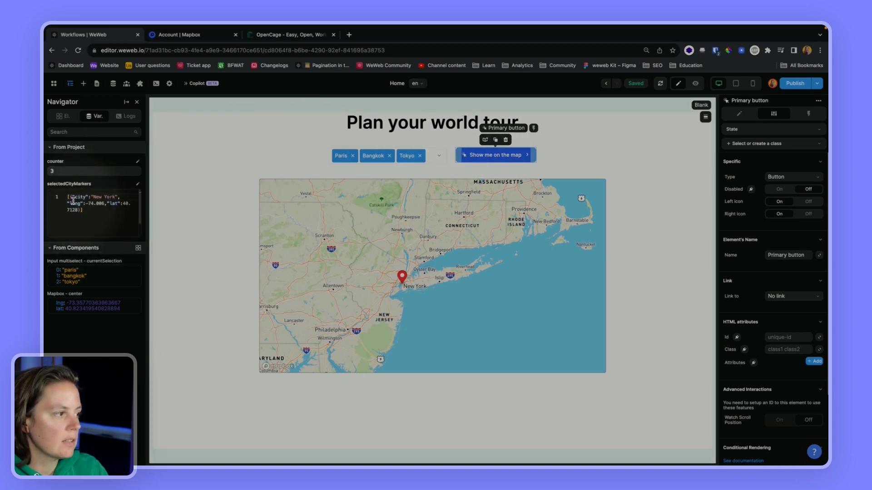
{"action": "left_click", "coordinate": [317, 220]}
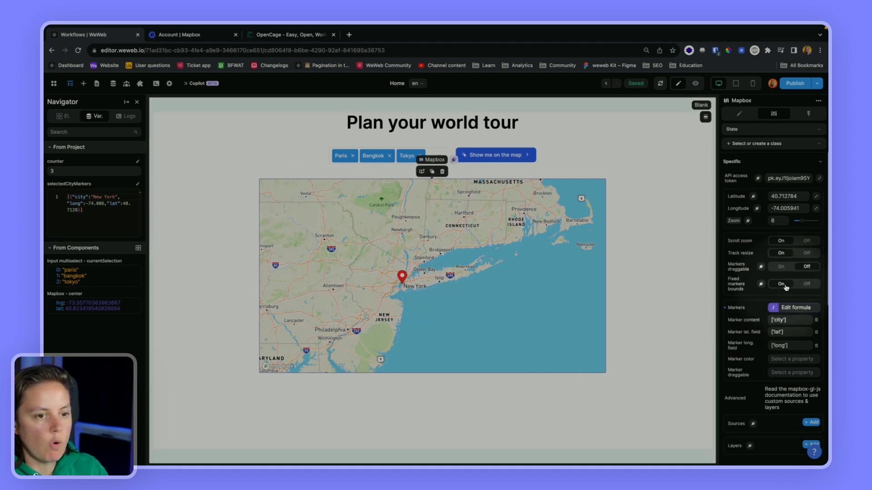
{"action": "left_click", "coordinate": [796, 309]}
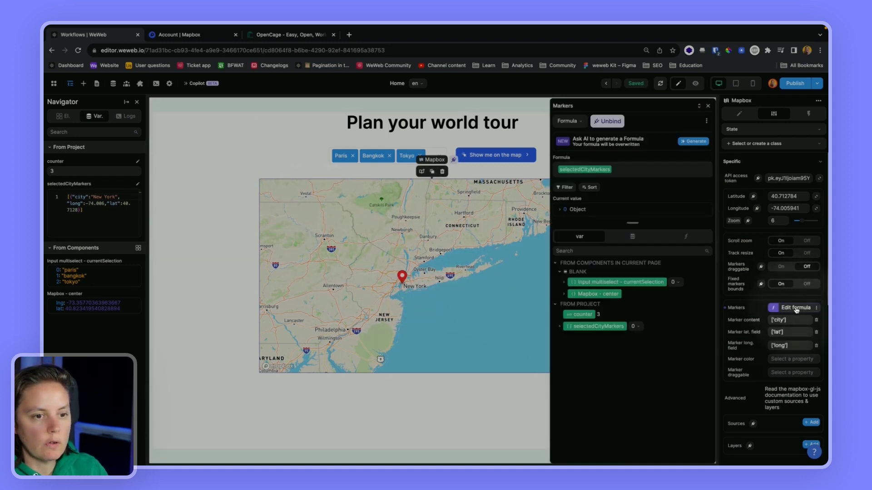
{"action": "left_click", "coordinate": [560, 210]}
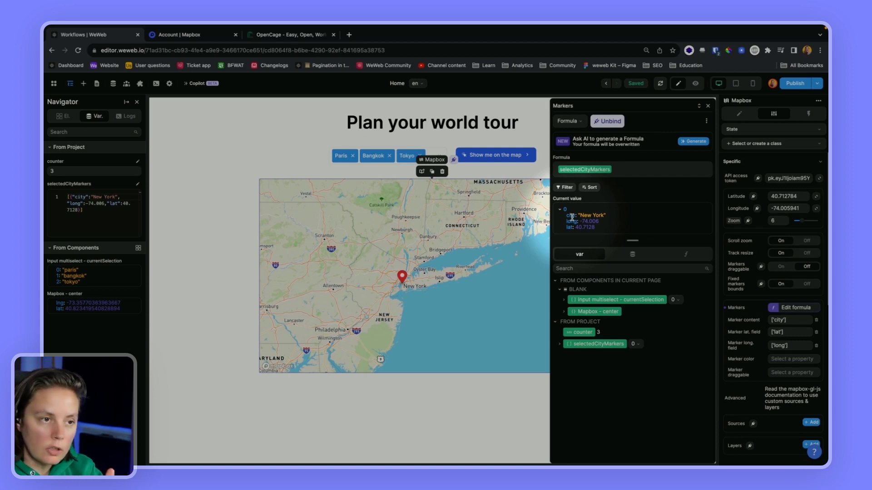
{"action": "left_click", "coordinate": [291, 34]}
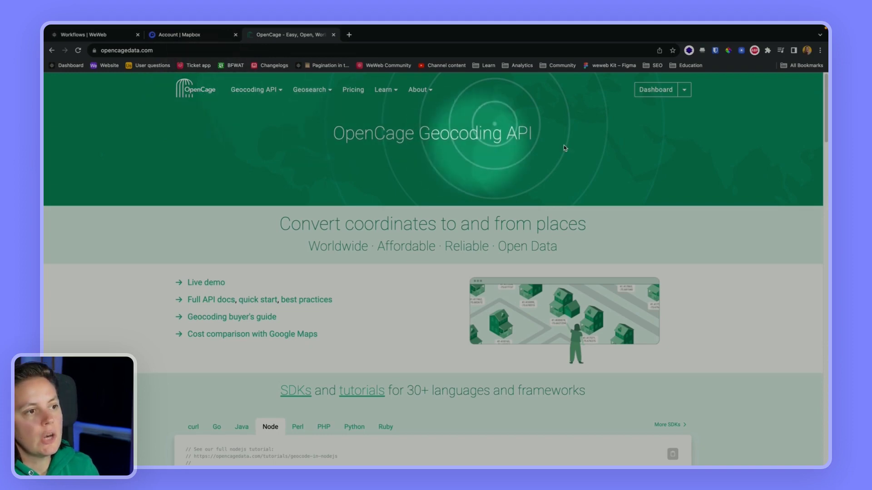
Back in WeWeb, close the Markers formula and open the map button's click workflow.
{"action": "left_click", "coordinate": [81, 35]}
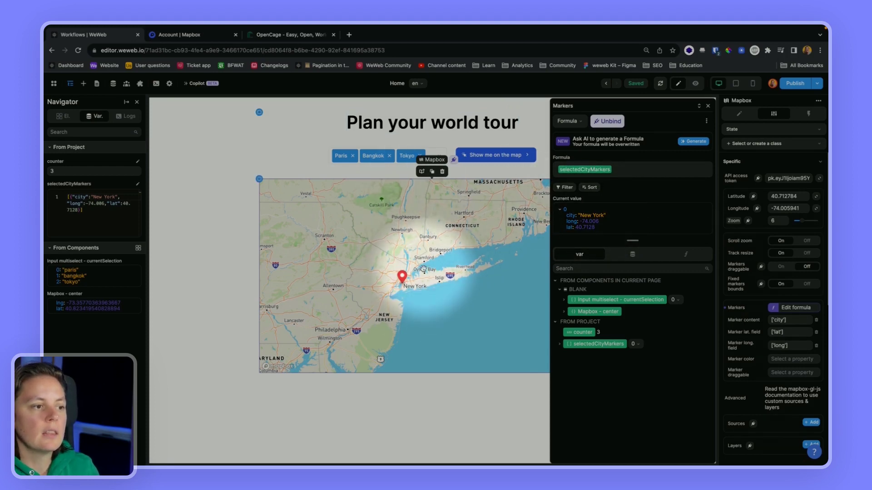
{"action": "left_click", "coordinate": [707, 106]}
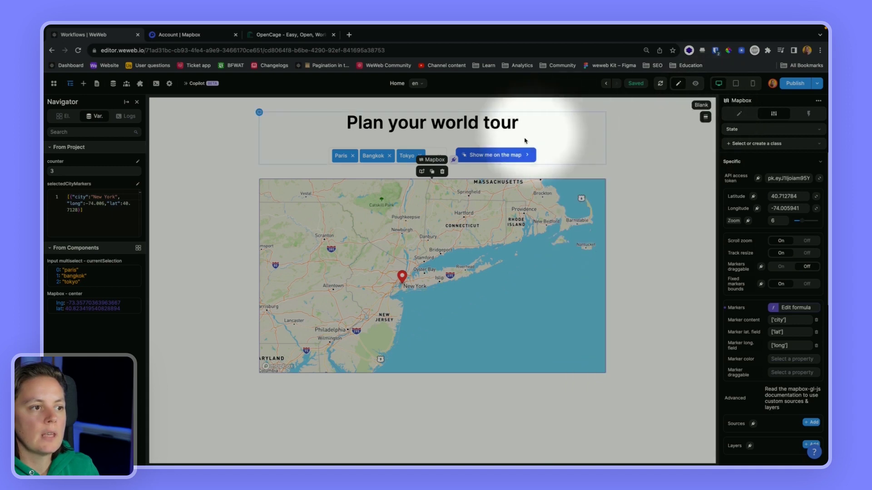
{"action": "left_click", "coordinate": [505, 155]}
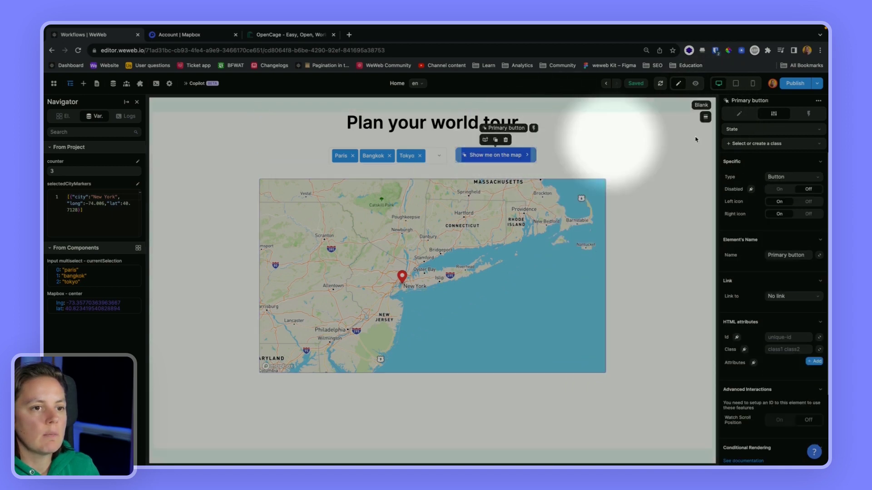
{"action": "left_click", "coordinate": [808, 114]}
{"action": "left_click", "coordinate": [752, 158]}
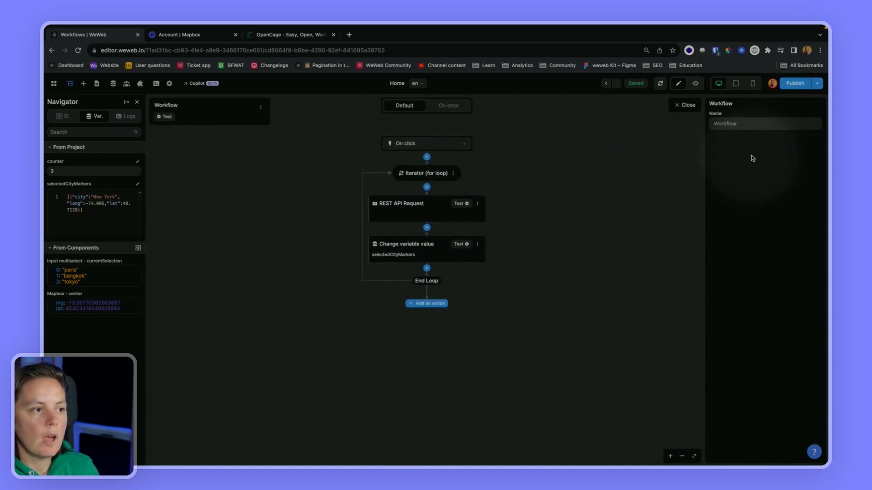
Inspect the loop's Items to parse, expanding currentSelection to paris, bangkok and tokyo.
{"action": "left_click", "coordinate": [428, 173]}
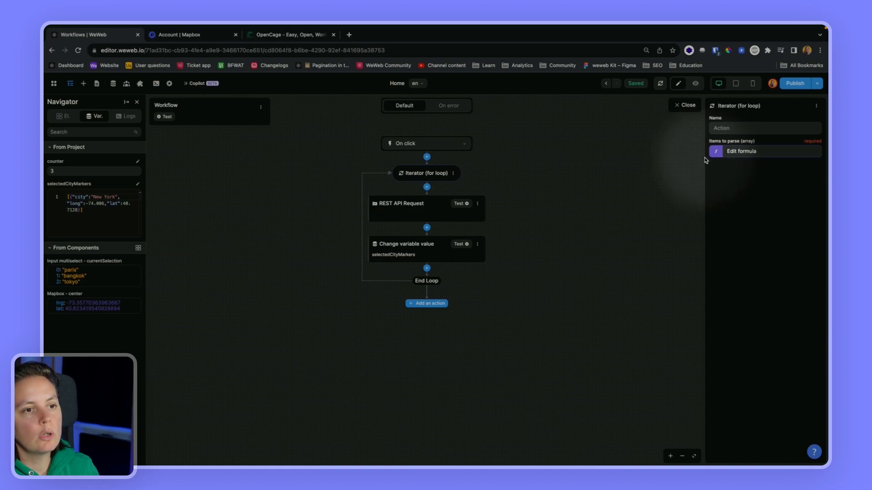
{"action": "left_click", "coordinate": [741, 152]}
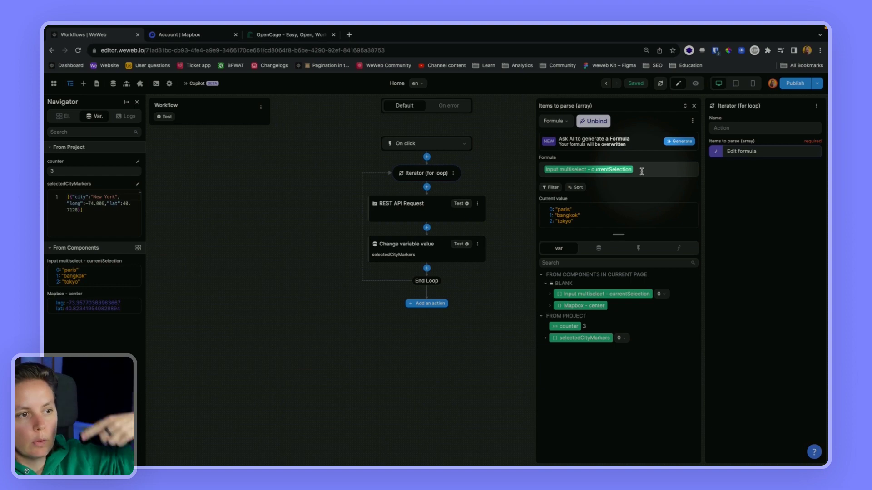
{"action": "left_click", "coordinate": [574, 296]}
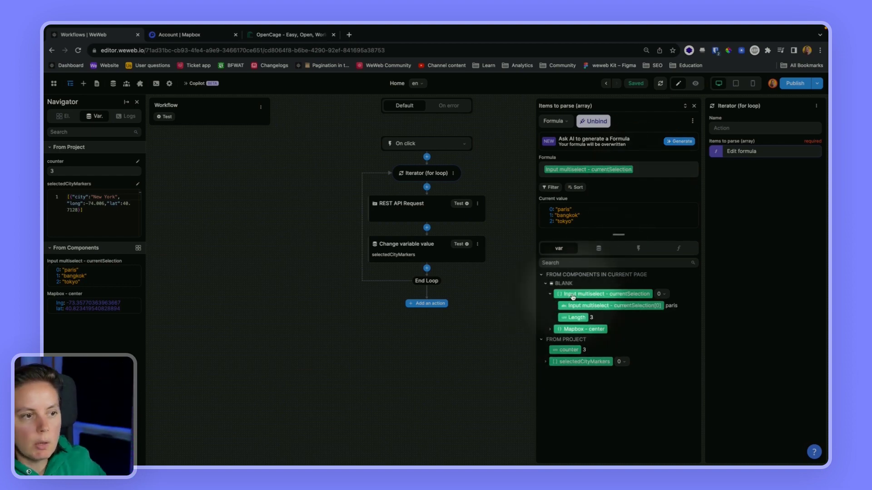
Select the REST API request step and test-run the whole workflow.
{"action": "left_click", "coordinate": [414, 209]}
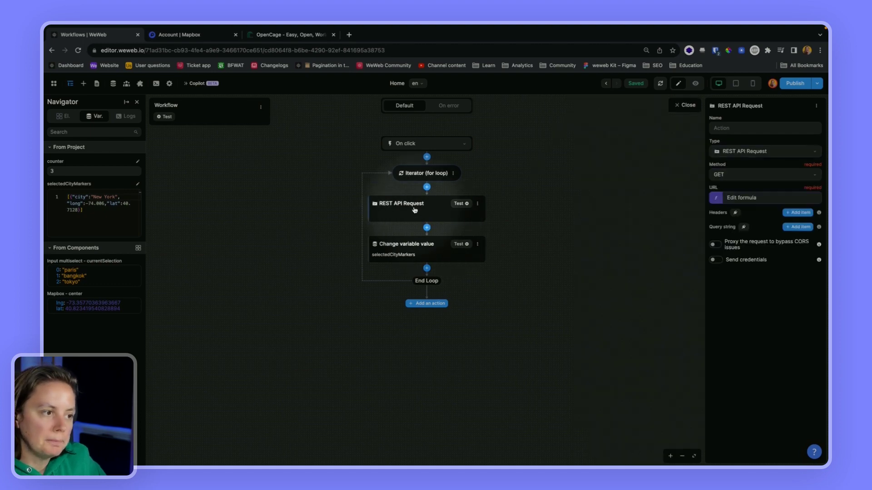
{"action": "left_click", "coordinate": [762, 199]}
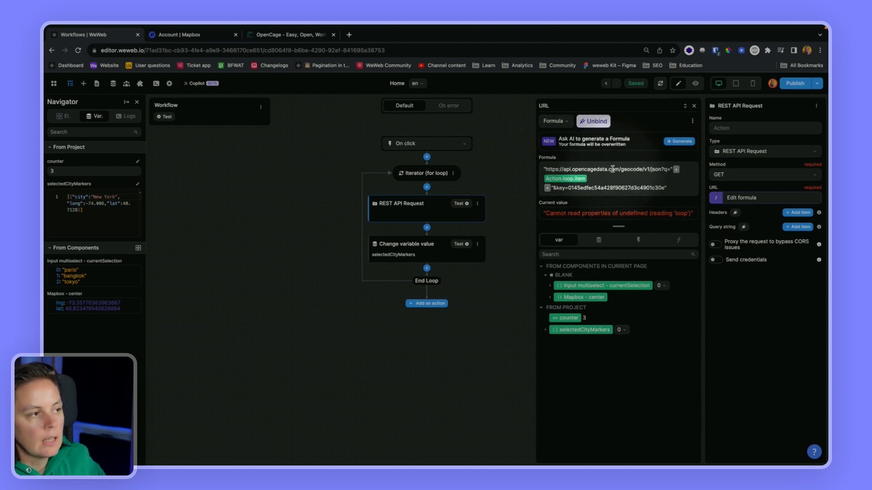
{"action": "left_click", "coordinate": [167, 117]}
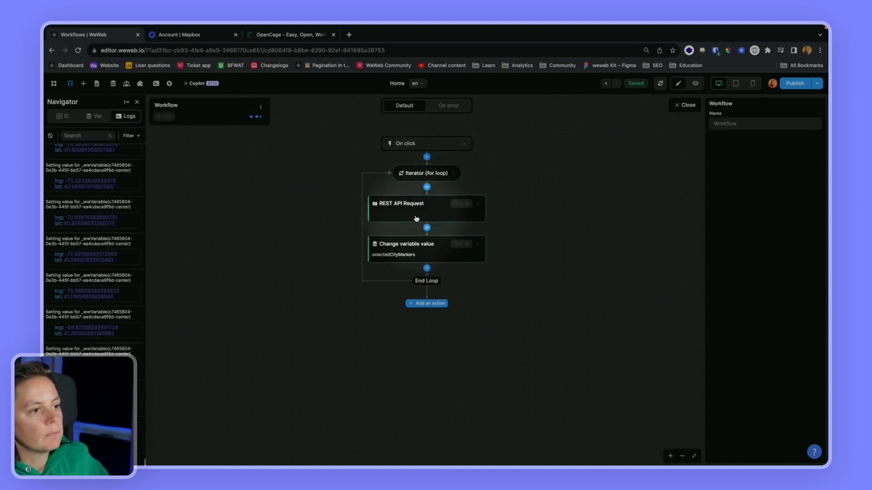
Verify the URL formula resolves with loop item tokyo and the API key, then go to OpenCage.
{"action": "left_click", "coordinate": [740, 197]}
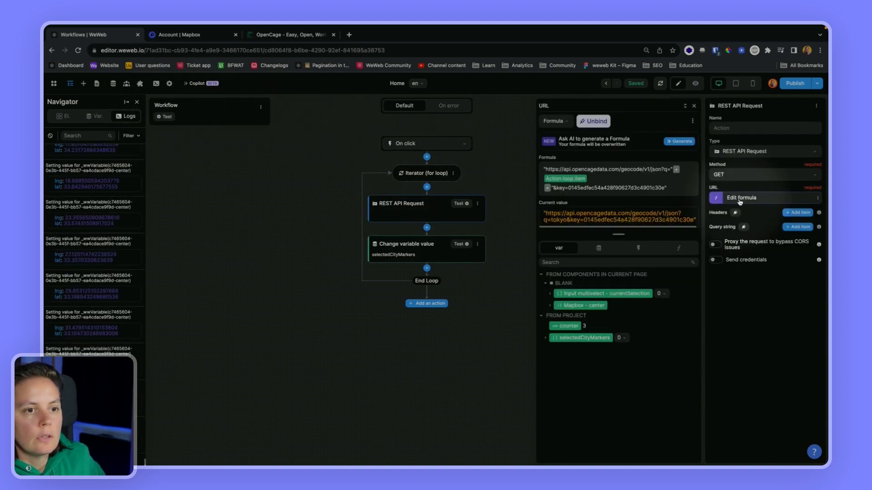
{"action": "left_click", "coordinate": [565, 178]}
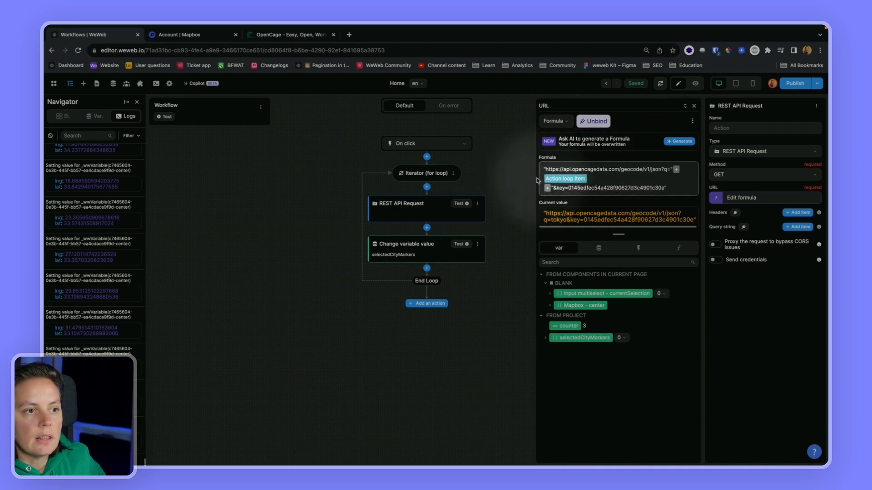
{"action": "left_click", "coordinate": [638, 247]}
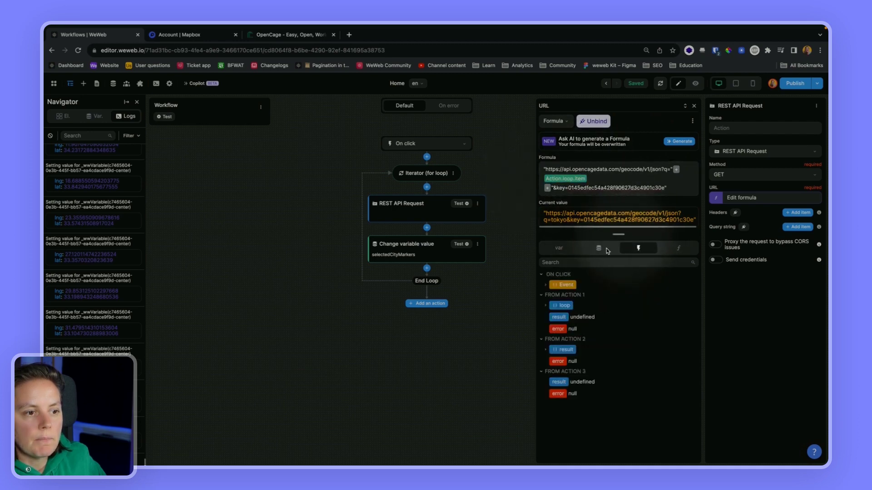
{"action": "left_click", "coordinate": [544, 306]}
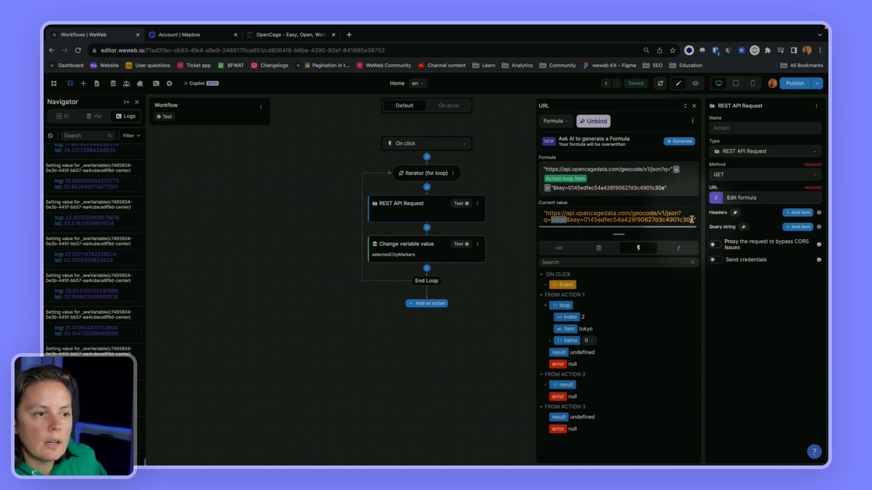
{"action": "left_click_drag", "start_coordinate": [587, 220], "coordinate": [686, 220]}
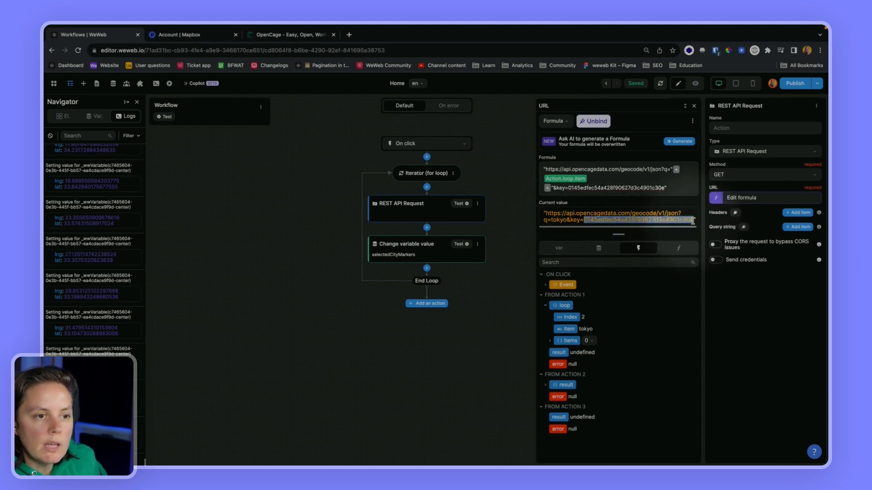
{"action": "left_click", "coordinate": [287, 35]}
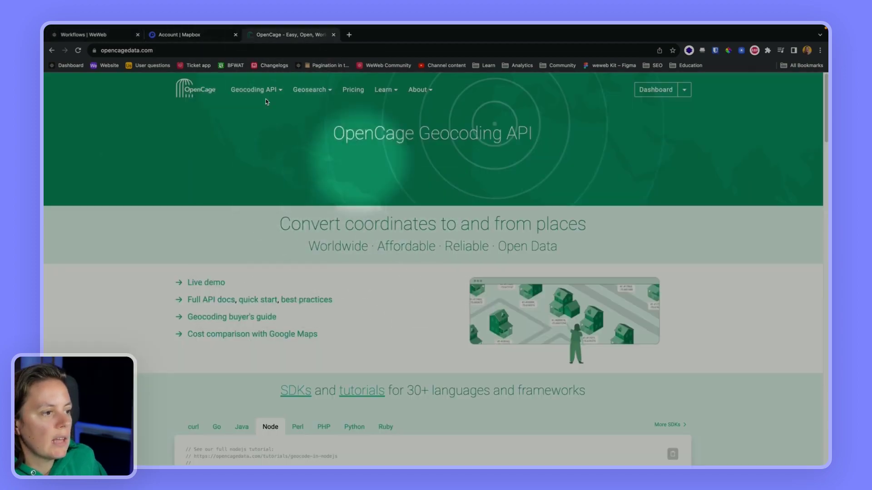
{"action": "mouse_move", "coordinate": [255, 89]}
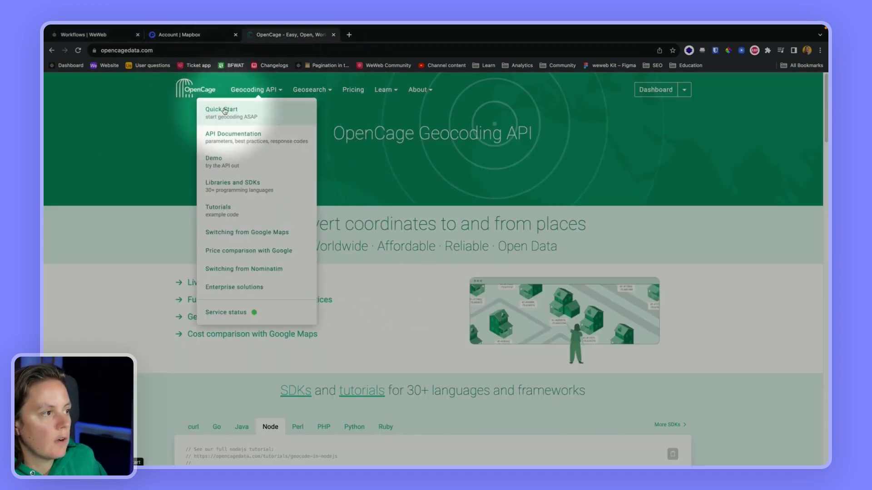
Compare OpenCage's Quick Start forward-geocoding URL, place-name parameter and API key against WeWeb's request.
{"action": "left_click", "coordinate": [225, 110]}
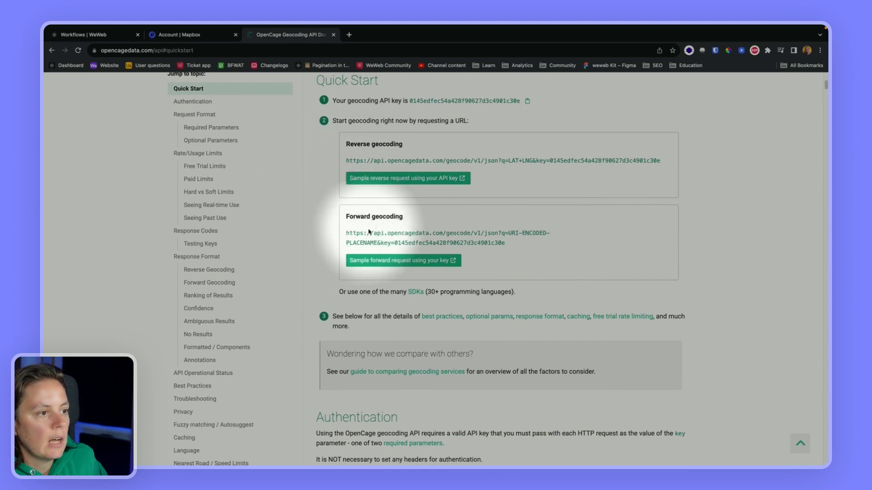
{"action": "left_click_drag", "start_coordinate": [346, 233], "coordinate": [507, 244]}
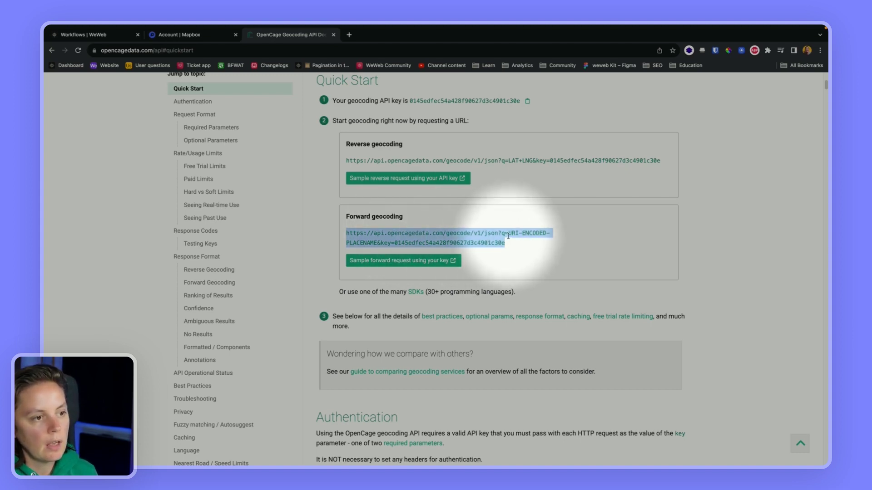
{"action": "left_click_drag", "start_coordinate": [502, 234], "coordinate": [377, 243]}
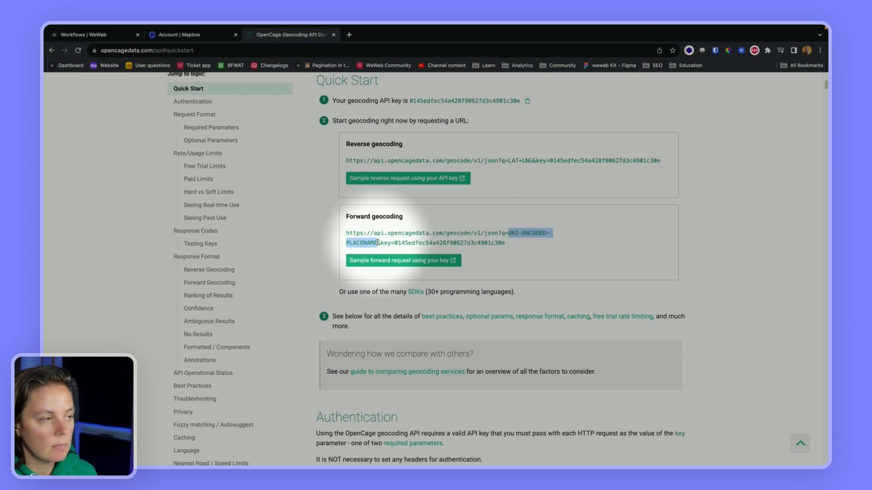
{"action": "left_click", "coordinate": [87, 35]}
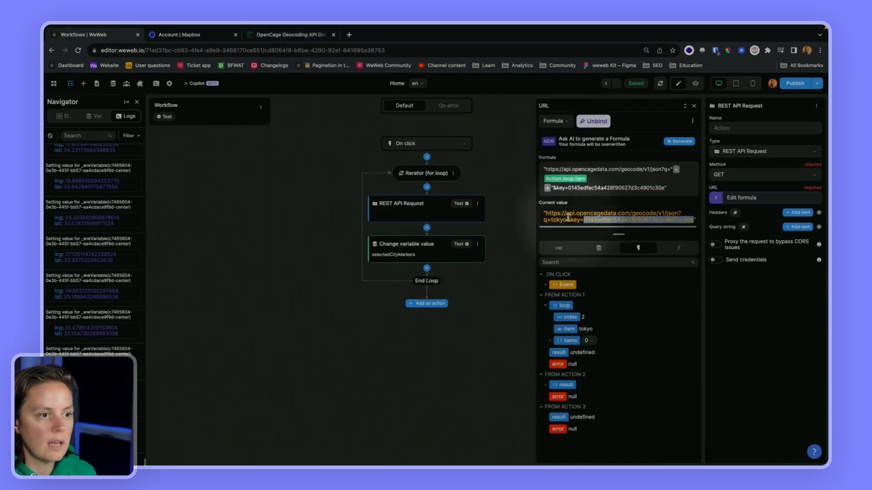
{"action": "left_click", "coordinate": [288, 34]}
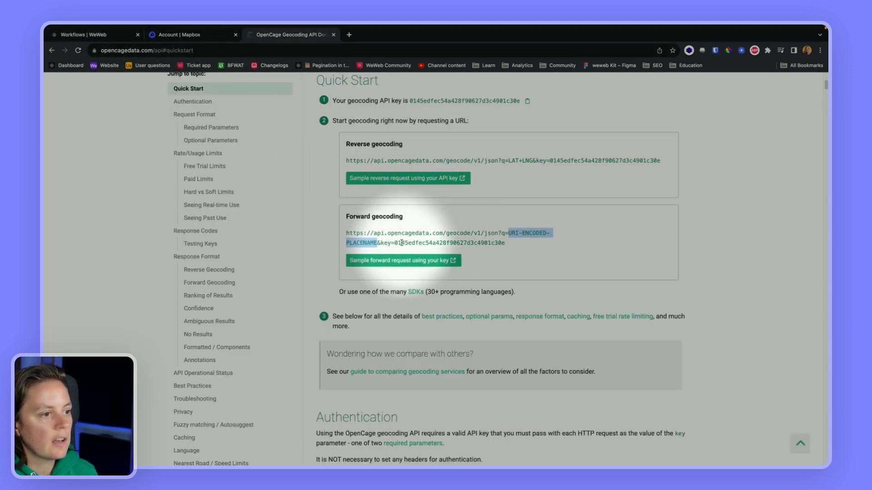
{"action": "left_click_drag", "start_coordinate": [394, 242], "coordinate": [506, 244]}
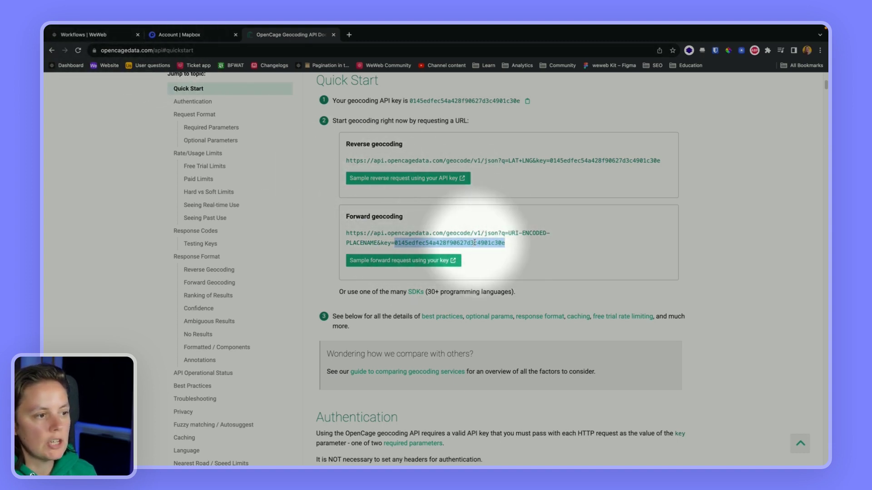
{"action": "left_click", "coordinate": [84, 34]}
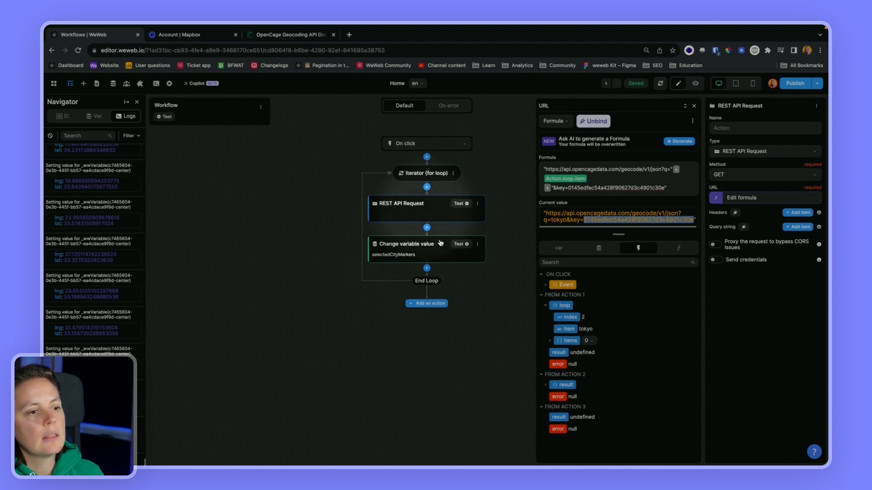
Expand the request result to Tokyo's geometry (lat 35.6840574, lng 139.7744912), then open Change variable value.
{"action": "left_click", "coordinate": [547, 385]}
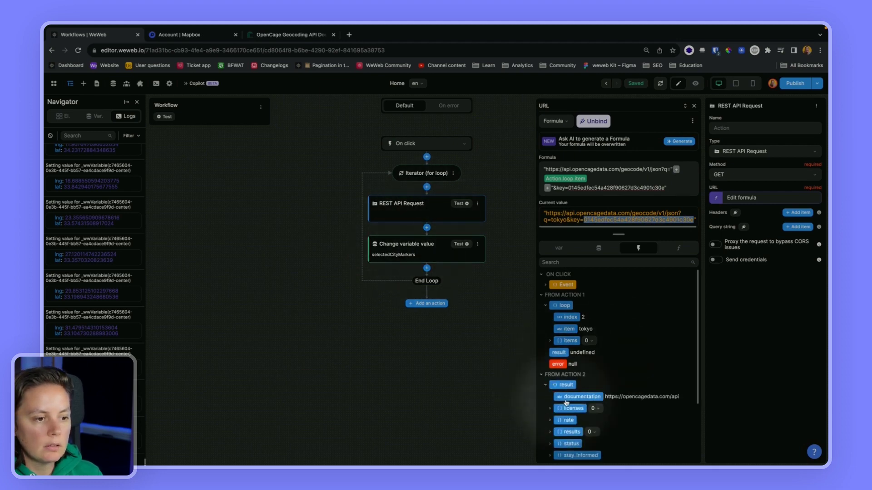
{"action": "scroll", "coordinate": [563, 395], "scroll_direction": "down", "scroll_amount": 3}
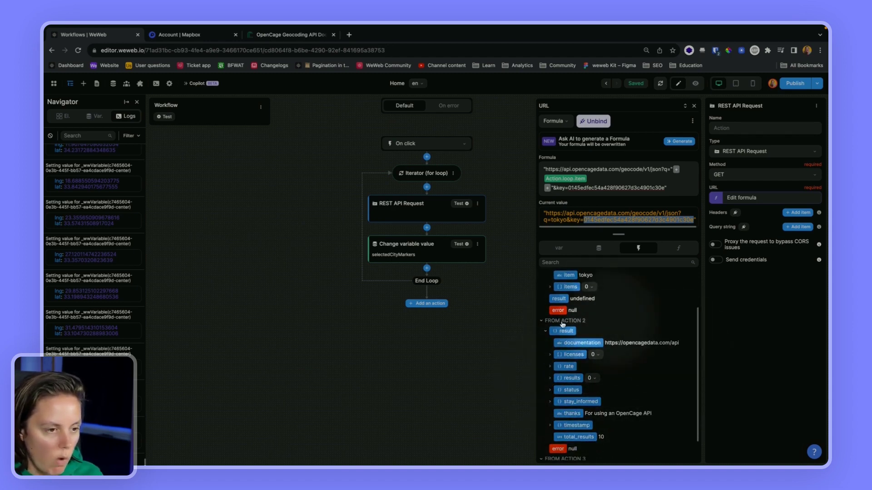
{"action": "left_click", "coordinate": [549, 379]}
{"action": "left_click", "coordinate": [555, 391]}
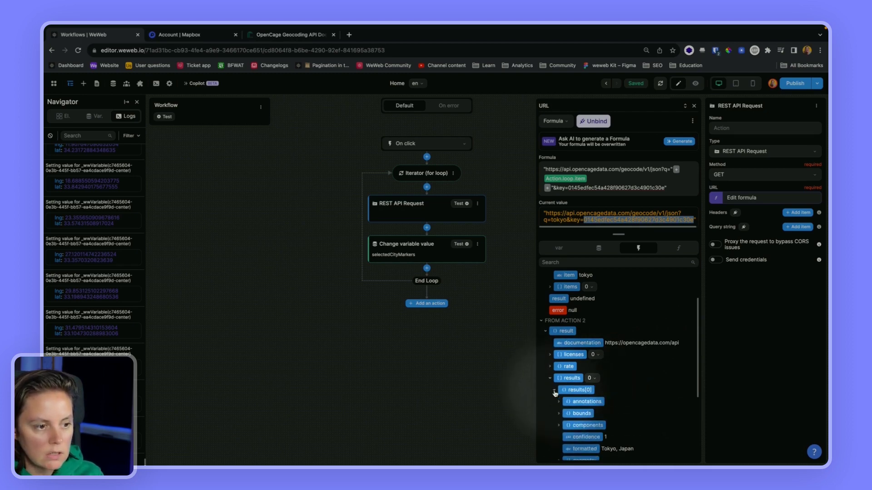
{"action": "scroll", "coordinate": [556, 400], "scroll_direction": "down", "scroll_amount": 2}
{"action": "scroll", "coordinate": [558, 411], "scroll_direction": "down", "scroll_amount": 1}
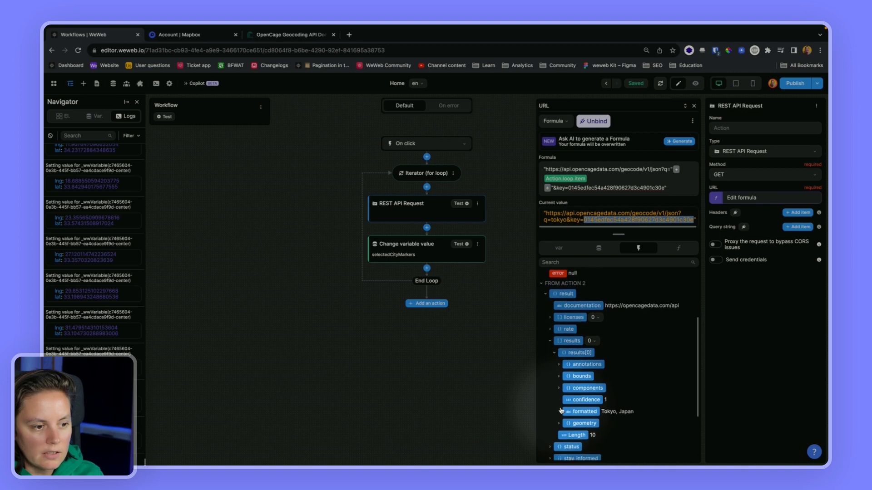
{"action": "left_click", "coordinate": [559, 411]}
{"action": "scroll", "coordinate": [590, 420], "scroll_direction": "down", "scroll_amount": 1}
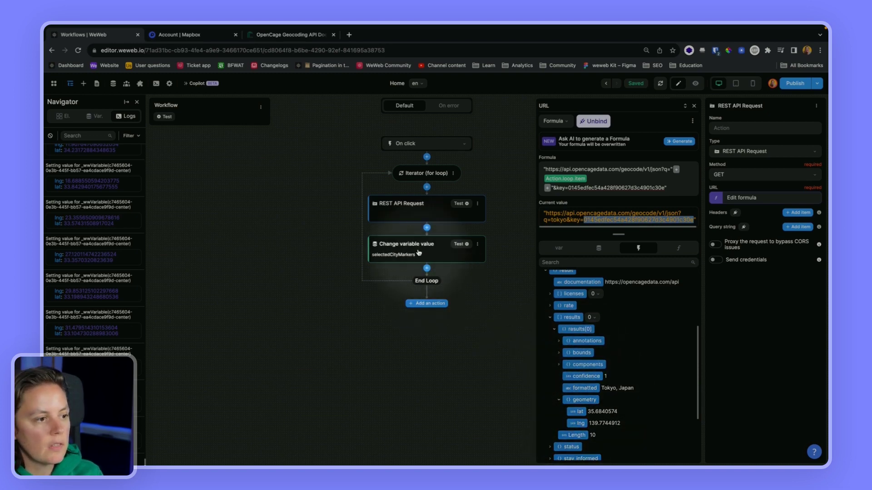
{"action": "left_click", "coordinate": [395, 255]}
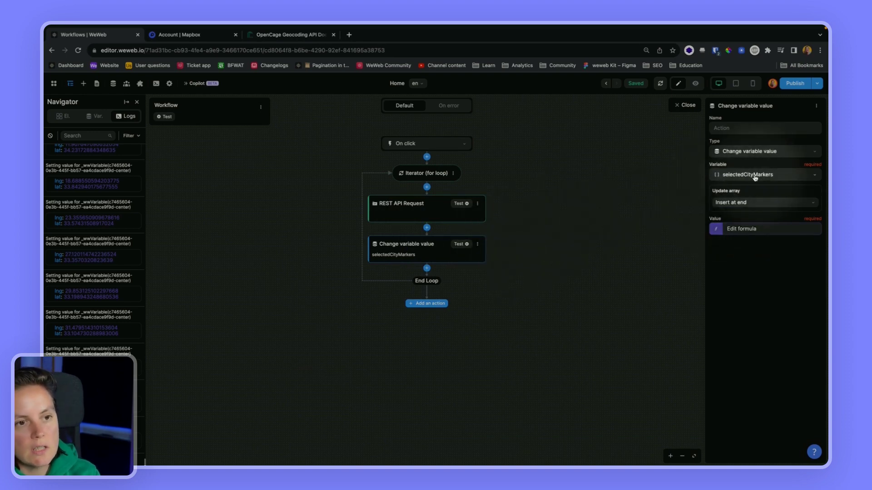
Open the selectedCityMarkers formula and expand the result data down to results[0].geometry.
{"action": "left_click", "coordinate": [745, 229]}
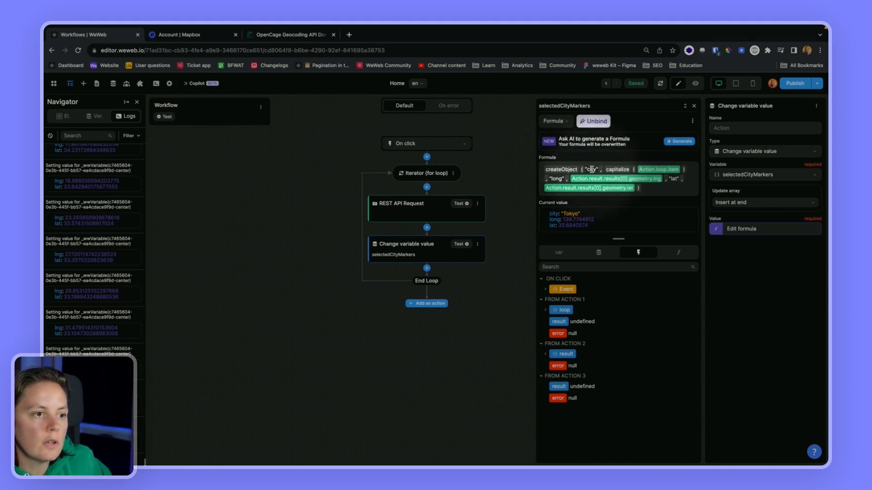
{"action": "left_click", "coordinate": [563, 353]}
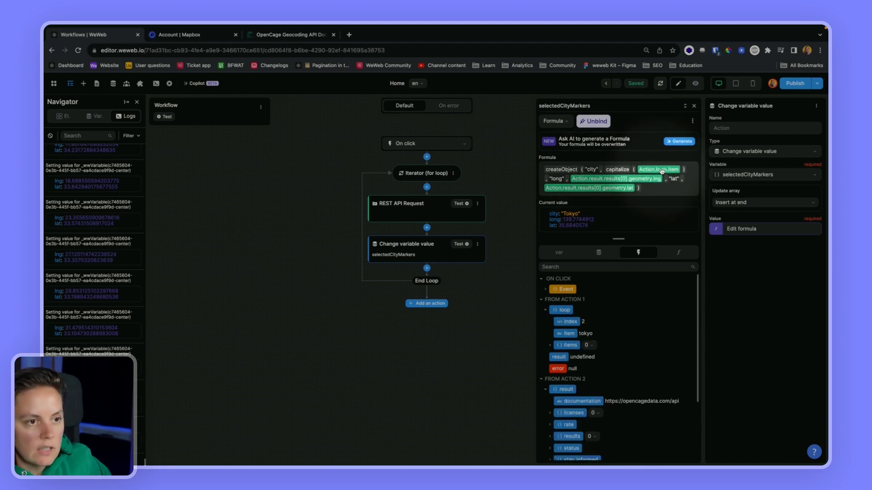
{"action": "left_click", "coordinate": [562, 310]}
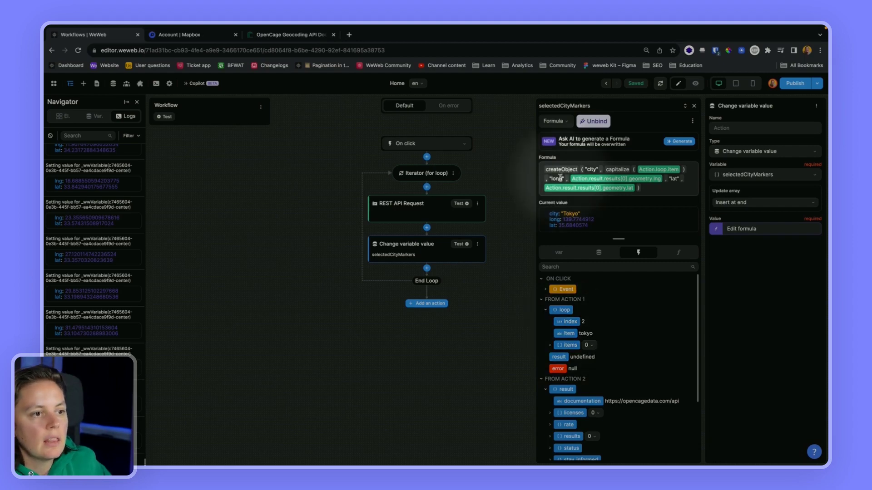
{"action": "left_click", "coordinate": [546, 309]}
{"action": "scroll", "coordinate": [552, 399], "scroll_direction": "down", "scroll_amount": 1}
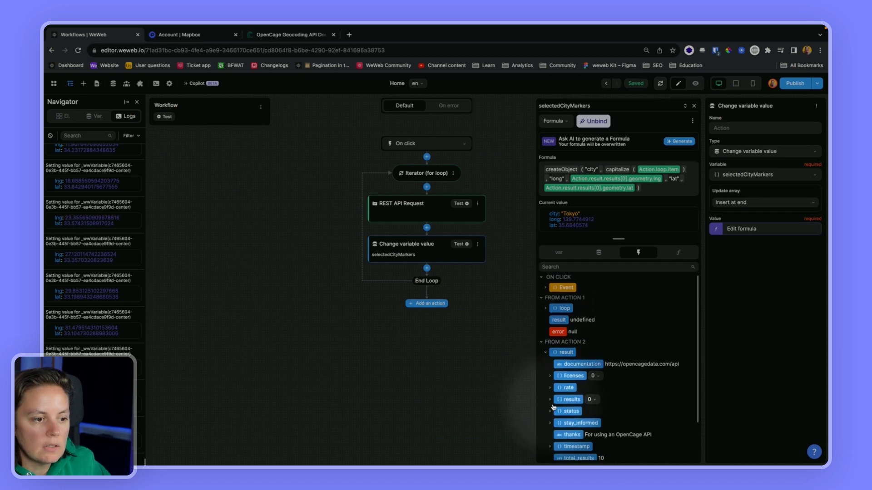
{"action": "left_click", "coordinate": [550, 400]}
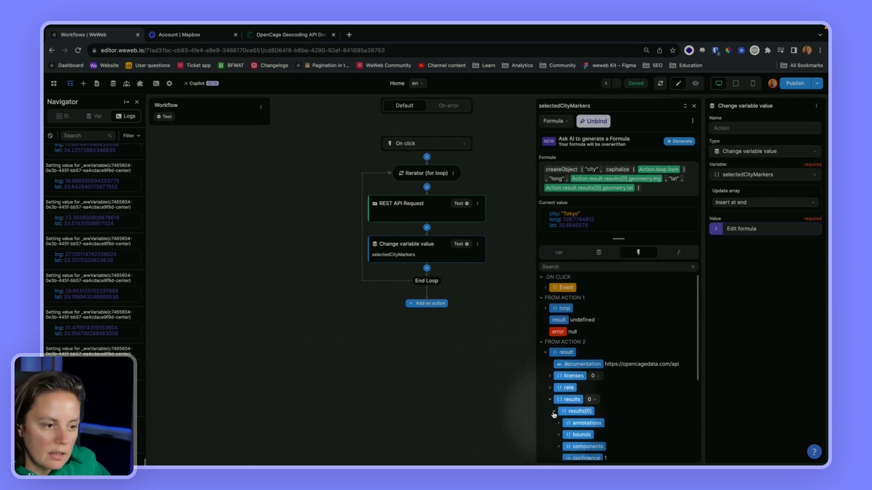
{"action": "scroll", "coordinate": [553, 413], "scroll_direction": "down", "scroll_amount": 2}
{"action": "scroll", "coordinate": [554, 414], "scroll_direction": "down", "scroll_amount": 3}
{"action": "left_click", "coordinate": [559, 378]}
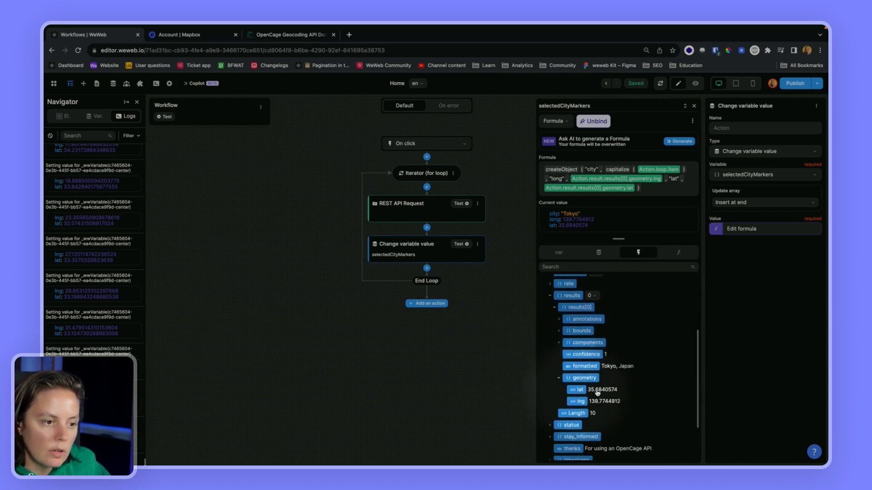
Replace the marker's lat token with Action.result.results[0].geometry.lat and close the editor.
{"action": "left_click", "coordinate": [663, 179]}
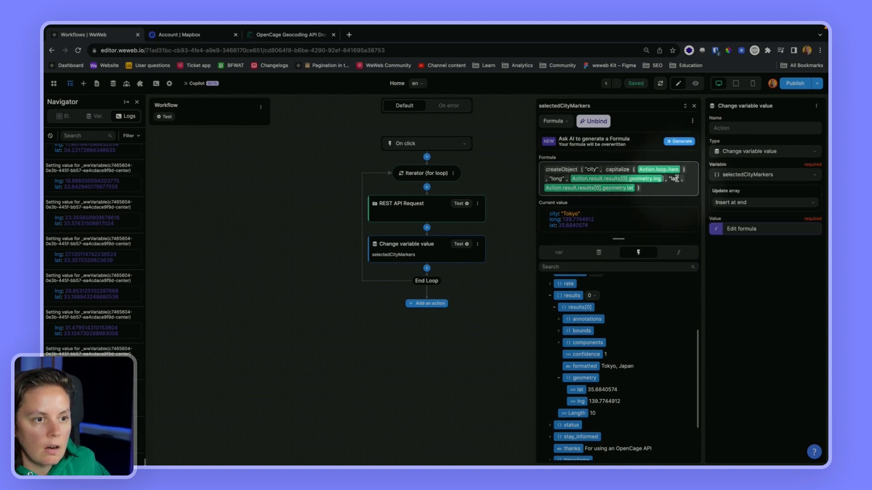
{"action": "left_click", "coordinate": [641, 188]}
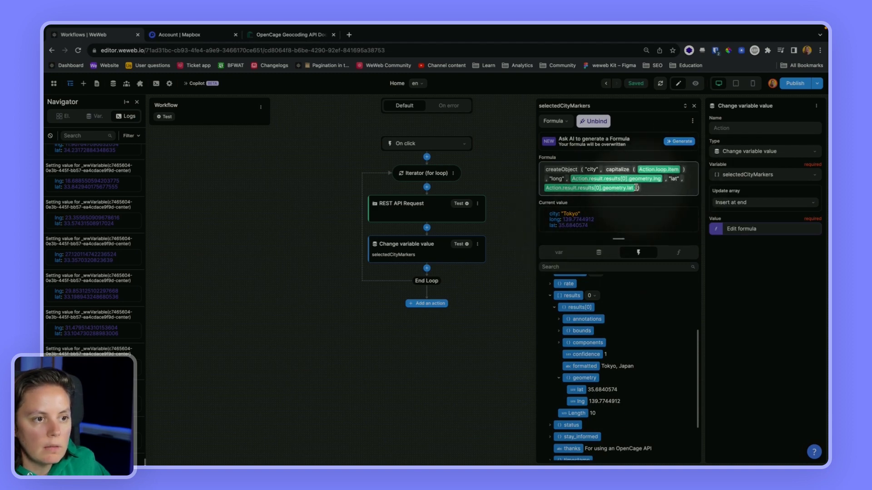
{"action": "key", "text": "BackSpace"}
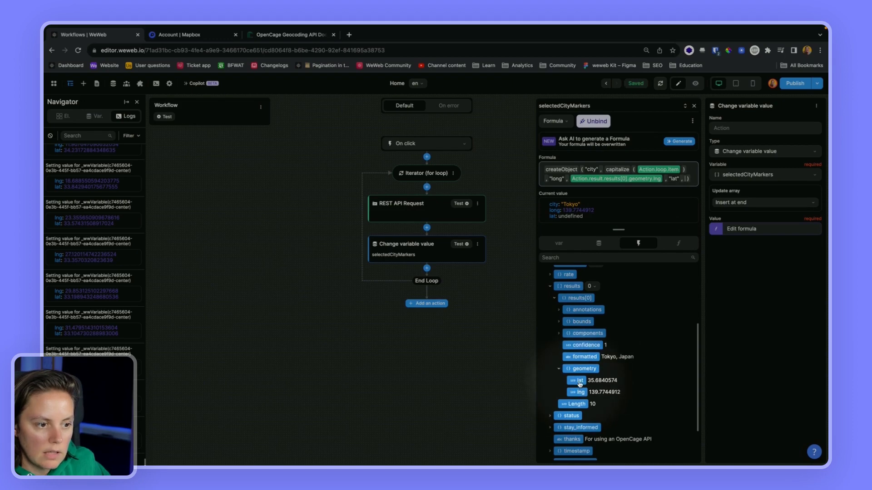
{"action": "left_click", "coordinate": [580, 381]}
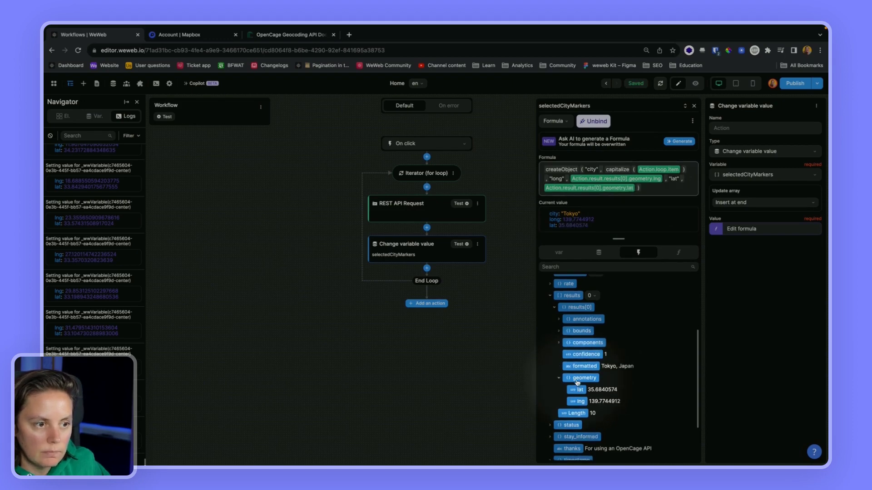
{"action": "left_click", "coordinate": [694, 106]}
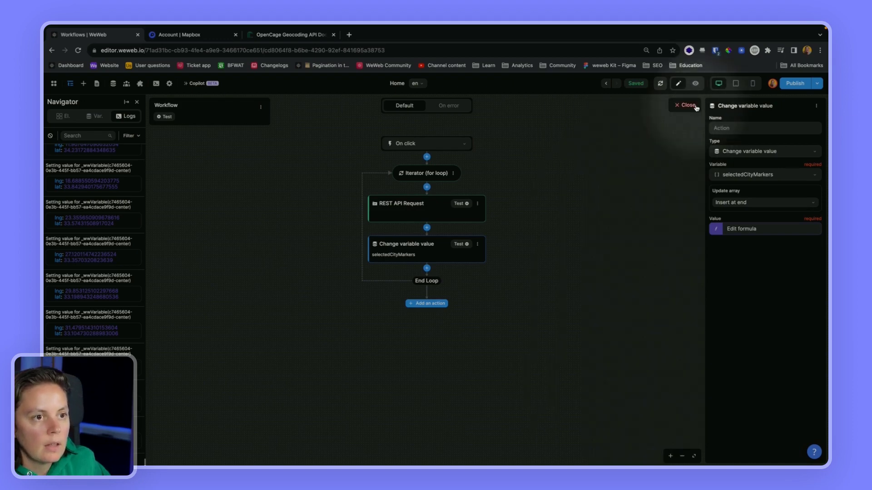
Reset selectedCityMarkers to its New York default by saving it under Data > Variables.
{"action": "left_click", "coordinate": [50, 135]}
{"action": "left_click", "coordinate": [686, 105]}
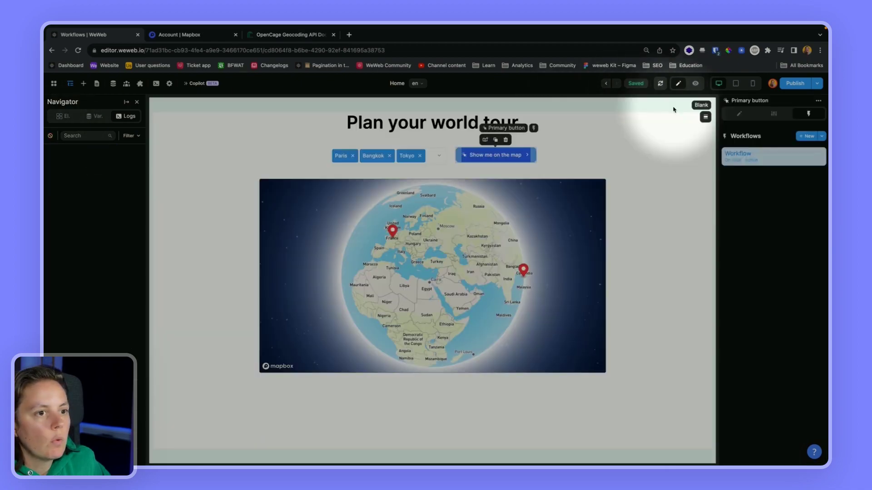
{"action": "left_click", "coordinate": [114, 85]}
{"action": "left_click", "coordinate": [152, 161]}
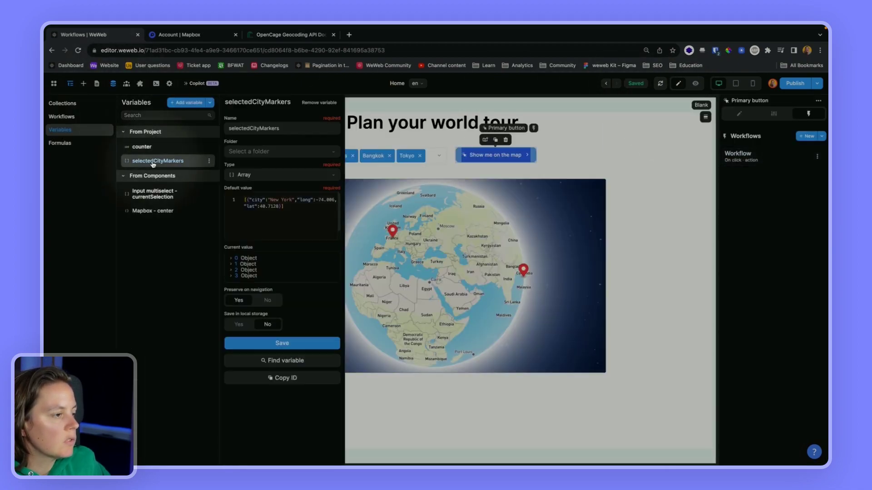
{"action": "left_click", "coordinate": [282, 343]}
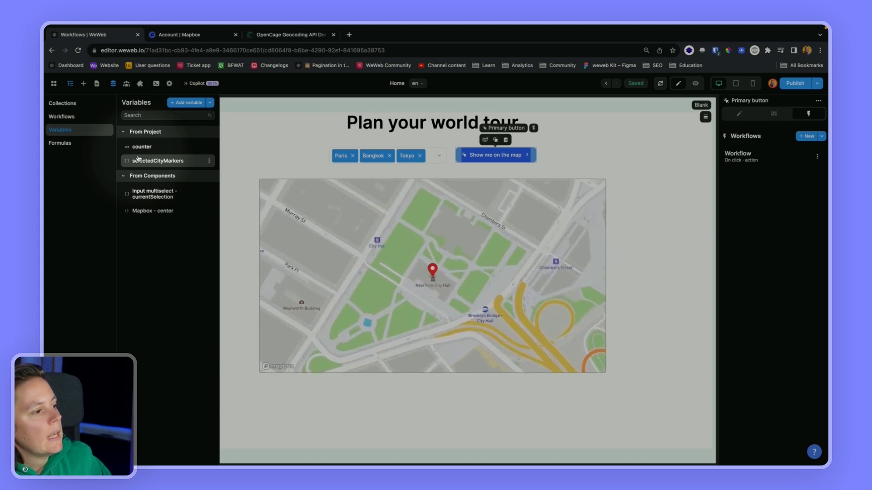
{"action": "key", "text": "alt+n"}
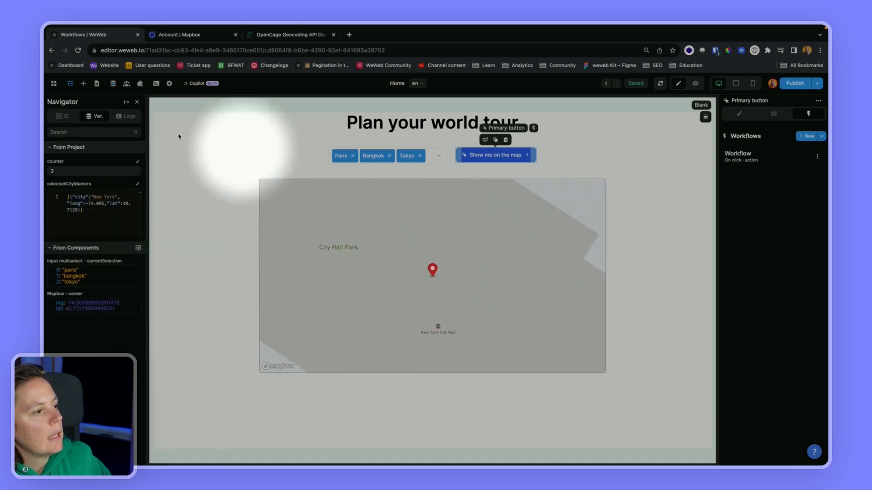
In preview, replace Paris with Istanbul so Bangkok, Tokyo and Istanbul are selected.
{"action": "left_click", "coordinate": [695, 83]}
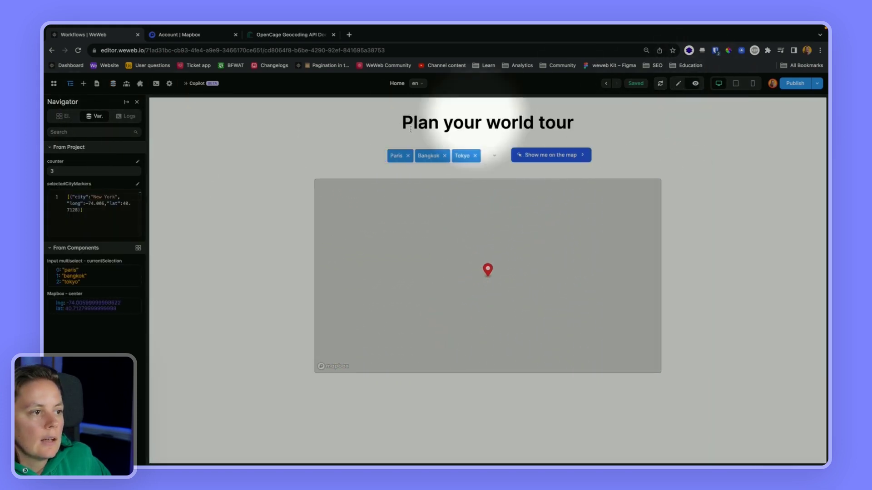
{"action": "left_click", "coordinate": [411, 157]}
{"action": "left_click", "coordinate": [481, 156]}
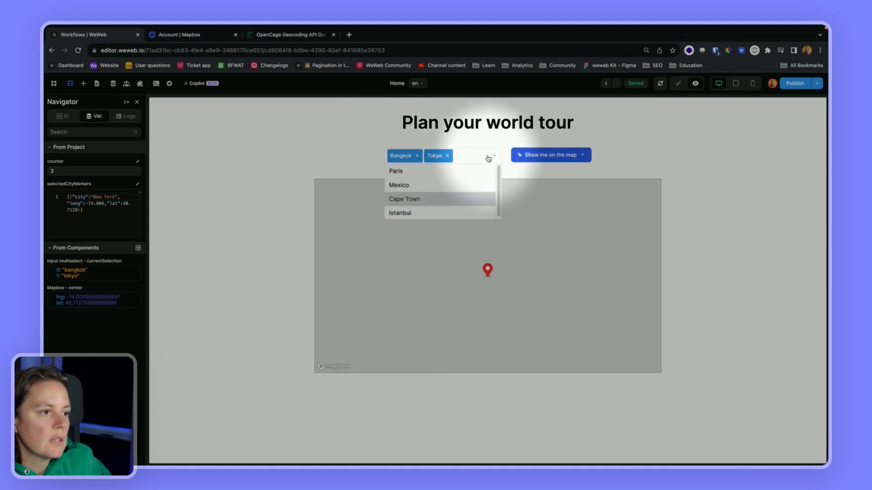
{"action": "left_click", "coordinate": [399, 213]}
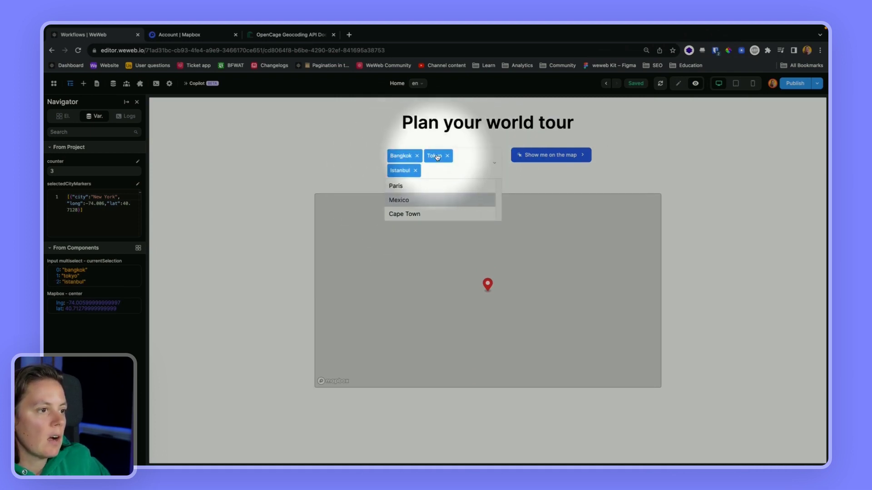
Plot the three chosen cities on the globe and inspect the markers.
{"action": "left_click", "coordinate": [546, 157]}
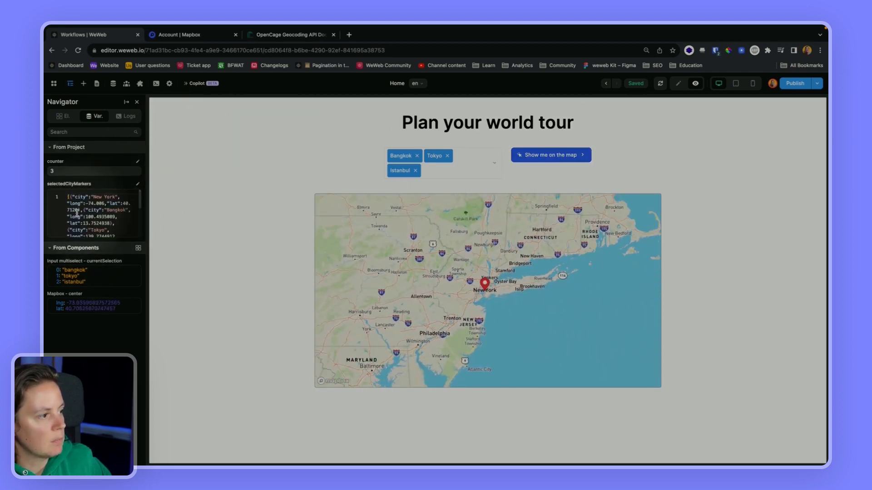
{"action": "scroll", "coordinate": [77, 213], "scroll_direction": "down", "scroll_amount": 5}
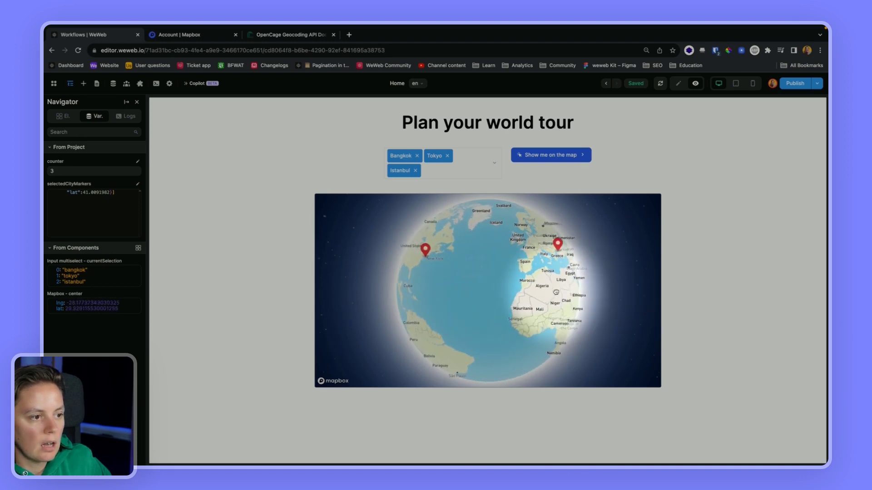
{"action": "left_click", "coordinate": [480, 271]}
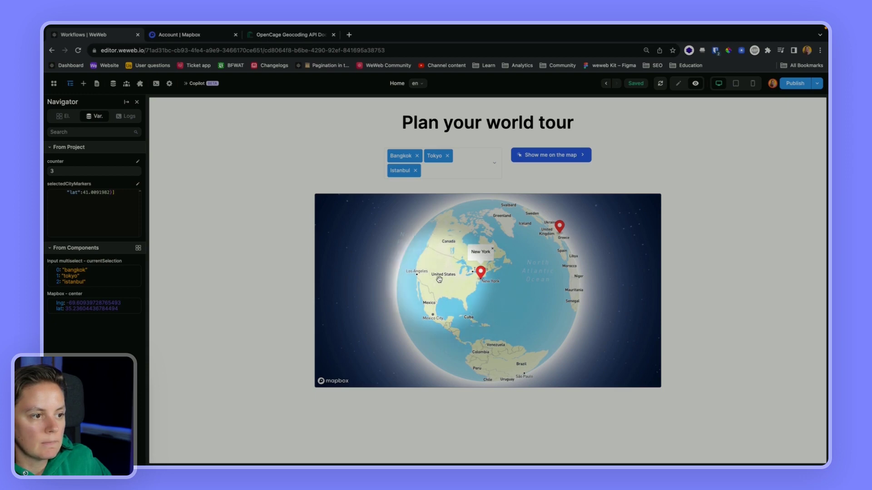
{"action": "left_click_drag", "start_coordinate": [434, 297], "coordinate": [512, 272]}
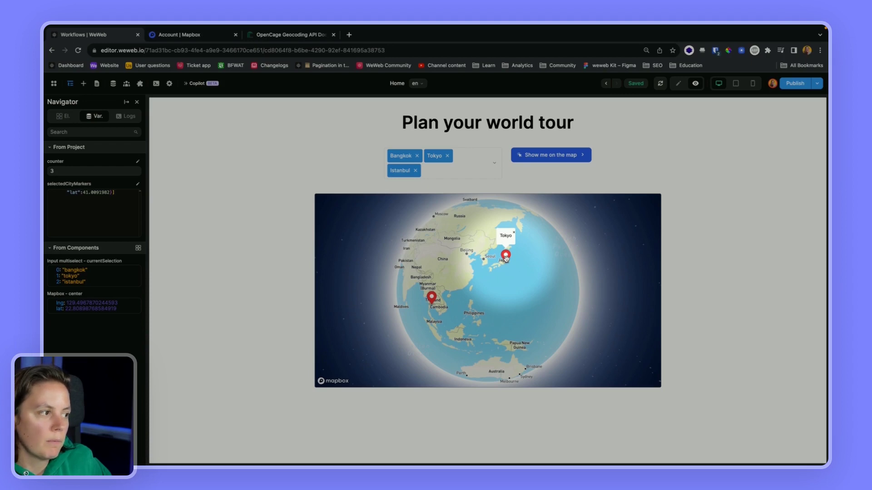
Clear the activity logs, then in edit mode open the map button's click workflow.
{"action": "left_click", "coordinate": [127, 116]}
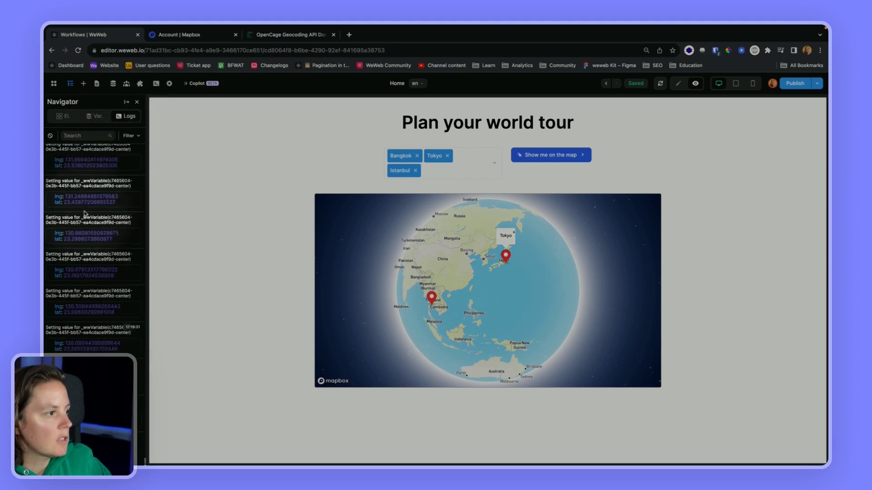
{"action": "left_click", "coordinate": [50, 136]}
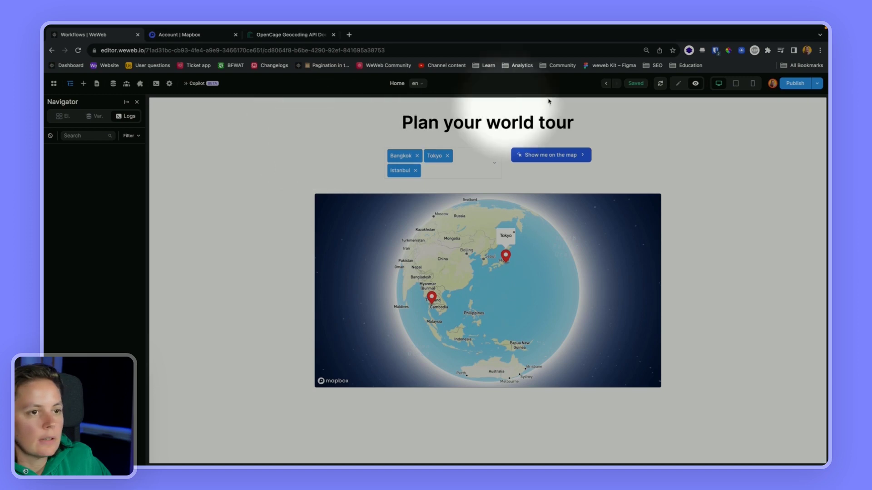
{"action": "left_click", "coordinate": [677, 83]}
{"action": "left_click", "coordinate": [499, 155]}
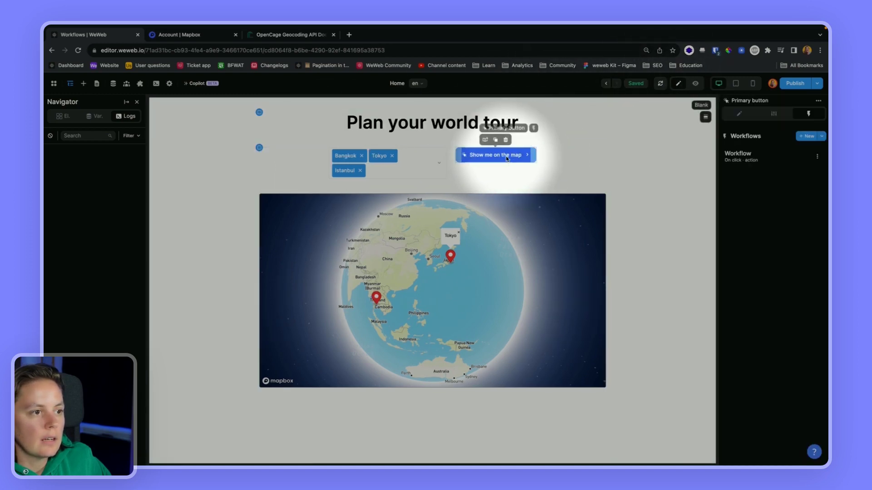
{"action": "left_click", "coordinate": [759, 160]}
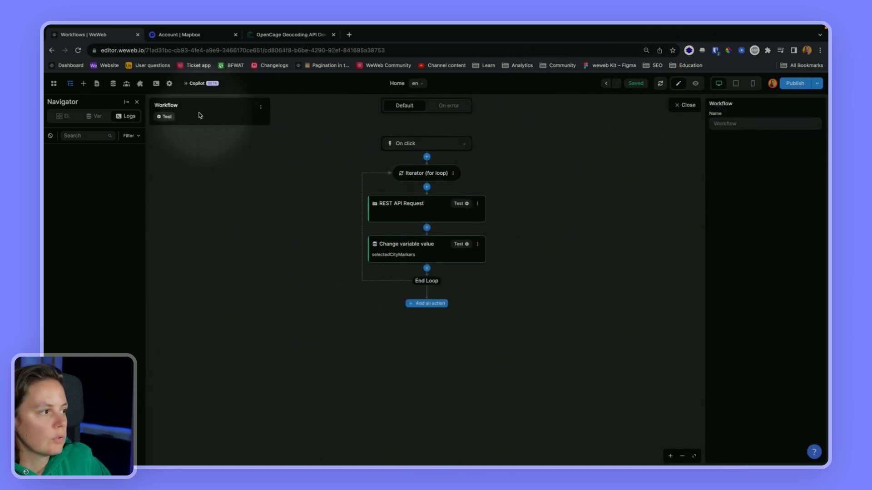
Test-run the city workflow and scroll its log up to the first entries.
{"action": "left_click", "coordinate": [167, 117]}
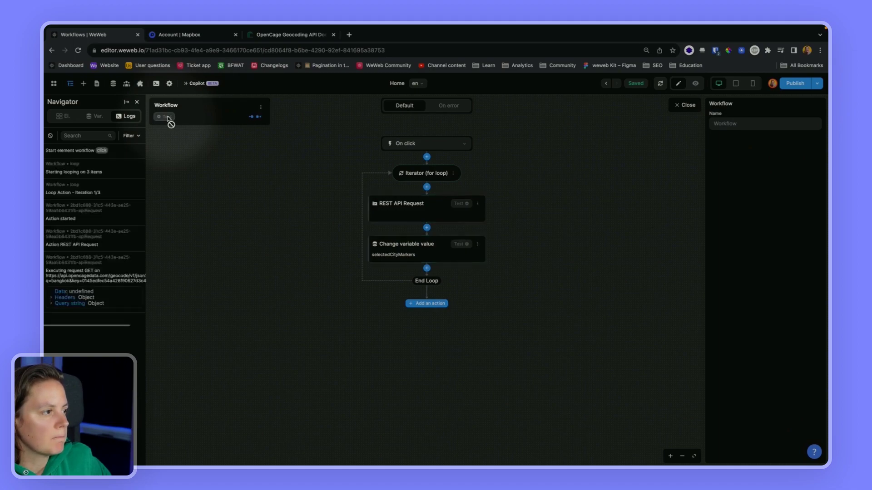
{"action": "scroll", "coordinate": [95, 253], "scroll_direction": "up", "scroll_amount": 5}
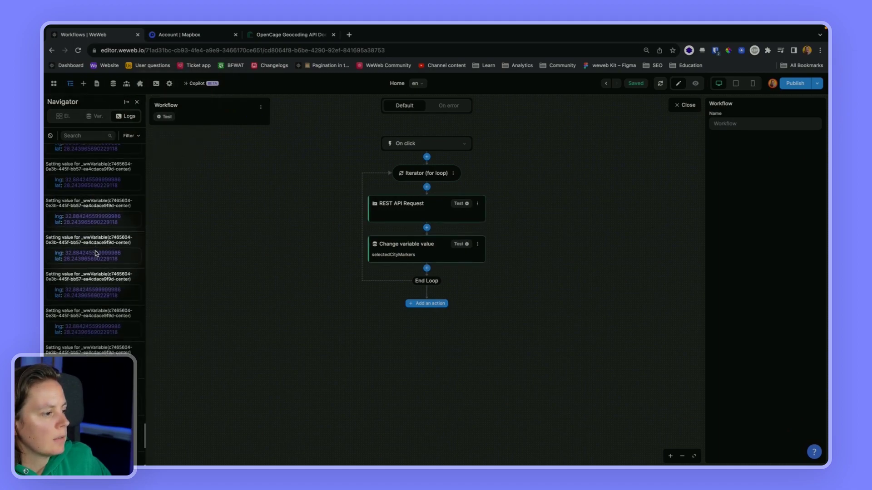
{"action": "scroll", "coordinate": [95, 255], "scroll_direction": "up", "scroll_amount": 5}
{"action": "scroll", "coordinate": [91, 218], "scroll_direction": "up", "scroll_amount": 5}
{"action": "scroll", "coordinate": [87, 156], "scroll_direction": "up", "scroll_amount": 5}
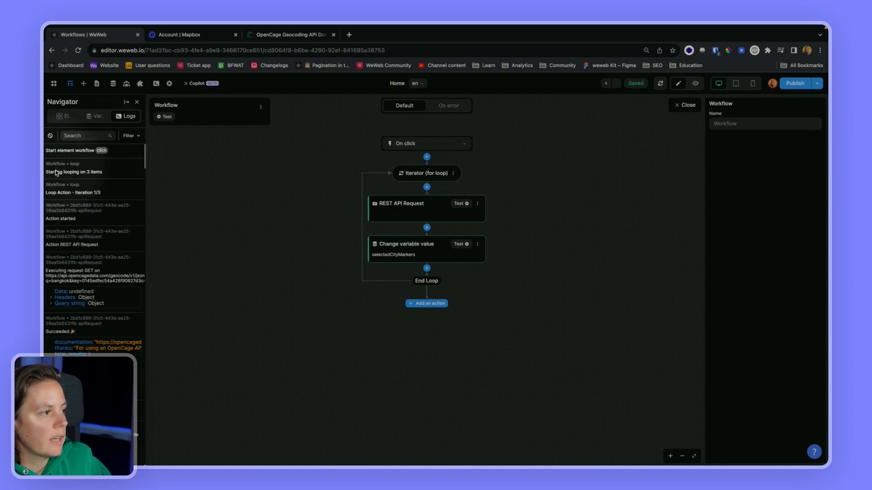
Open the loop's Items to parse formula and scroll the log through the first iterations.
{"action": "left_click", "coordinate": [426, 173]}
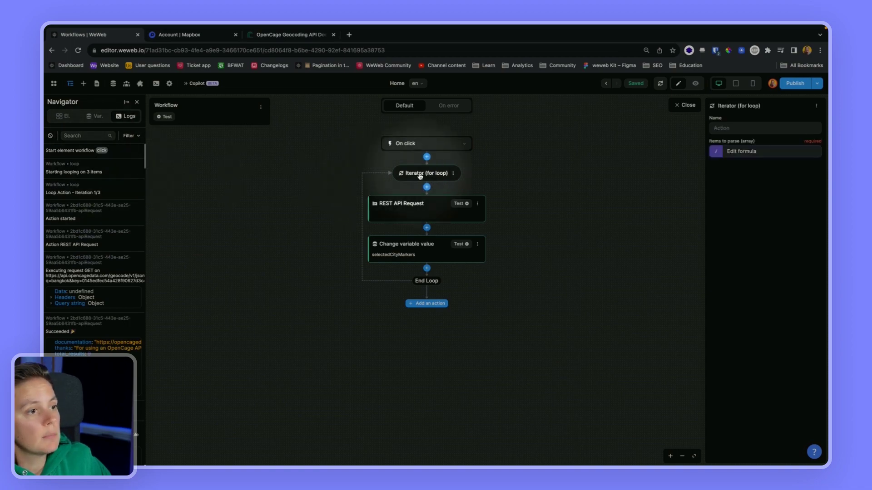
{"action": "left_click", "coordinate": [788, 151]}
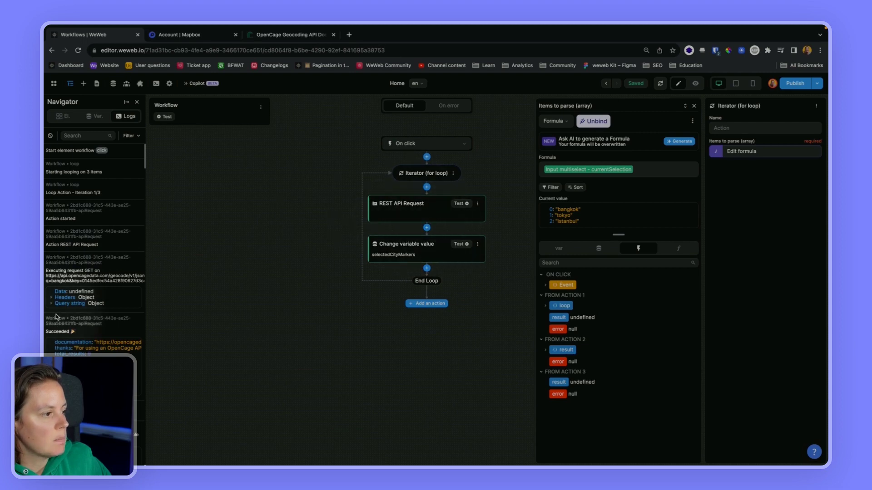
{"action": "scroll", "coordinate": [64, 309], "scroll_direction": "down", "scroll_amount": 1}
{"action": "scroll", "coordinate": [61, 324], "scroll_direction": "down", "scroll_amount": 1}
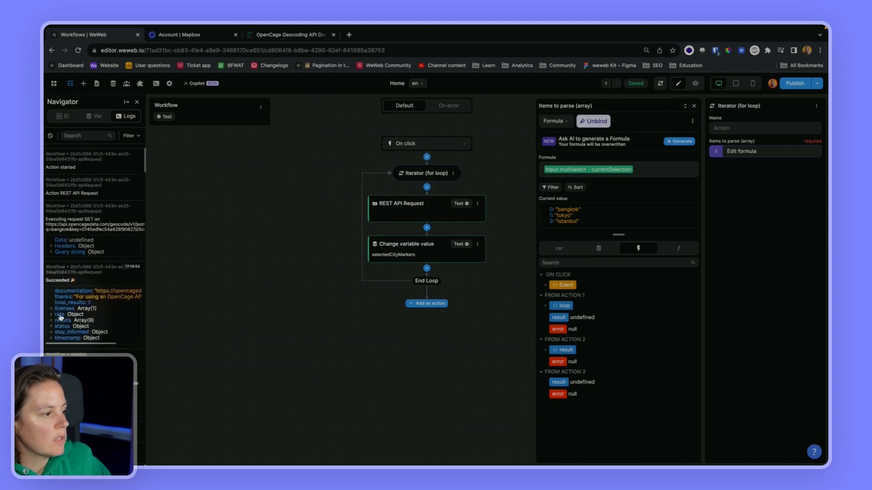
{"action": "scroll", "coordinate": [79, 336], "scroll_direction": "down", "scroll_amount": 2}
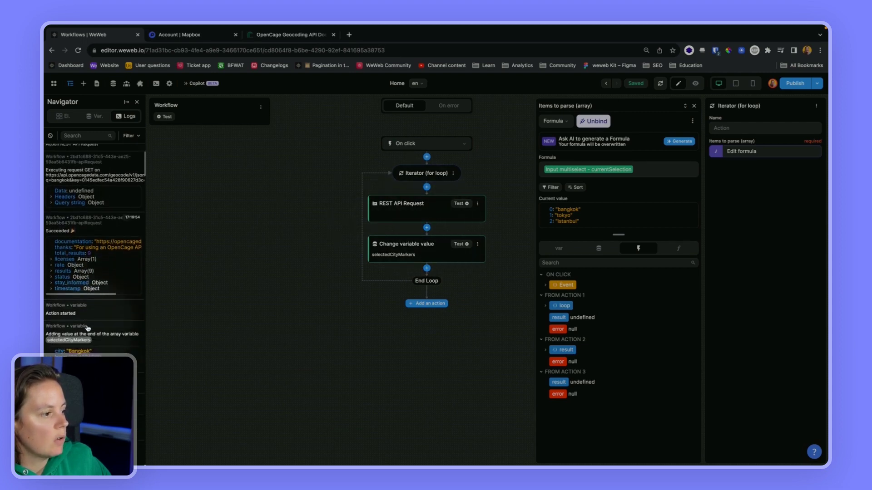
{"action": "scroll", "coordinate": [79, 327], "scroll_direction": "down", "scroll_amount": 1}
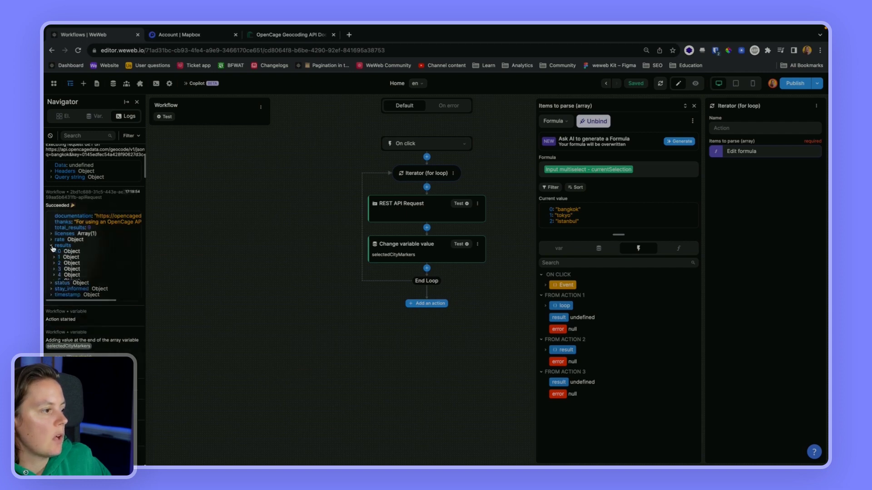
{"action": "scroll", "coordinate": [81, 318], "scroll_direction": "down", "scroll_amount": 2}
{"action": "scroll", "coordinate": [83, 321], "scroll_direction": "down", "scroll_amount": 1}
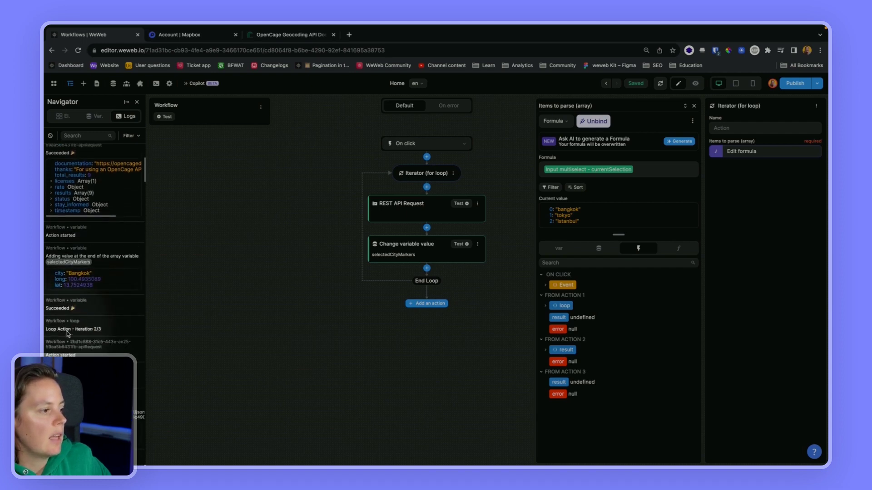
{"action": "scroll", "coordinate": [71, 335], "scroll_direction": "down", "scroll_amount": 1}
{"action": "scroll", "coordinate": [72, 334], "scroll_direction": "down", "scroll_amount": 1}
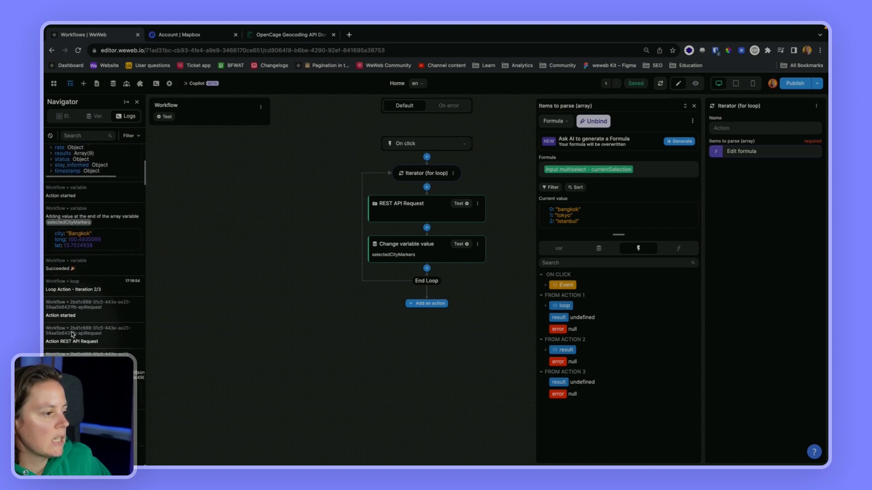
{"action": "scroll", "coordinate": [71, 334], "scroll_direction": "down", "scroll_amount": 2}
{"action": "scroll", "coordinate": [72, 335], "scroll_direction": "down", "scroll_amount": 1}
{"action": "scroll", "coordinate": [72, 334], "scroll_direction": "down", "scroll_amount": 1}
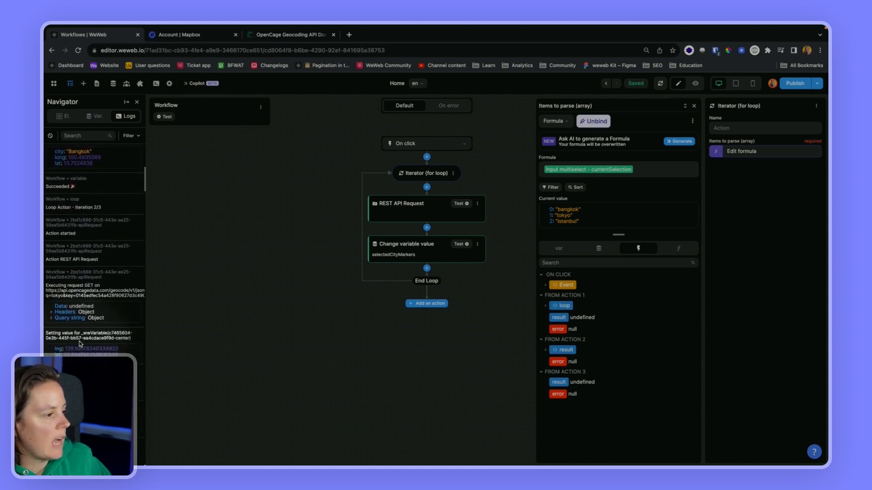
{"action": "scroll", "coordinate": [73, 338], "scroll_direction": "down", "scroll_amount": 1}
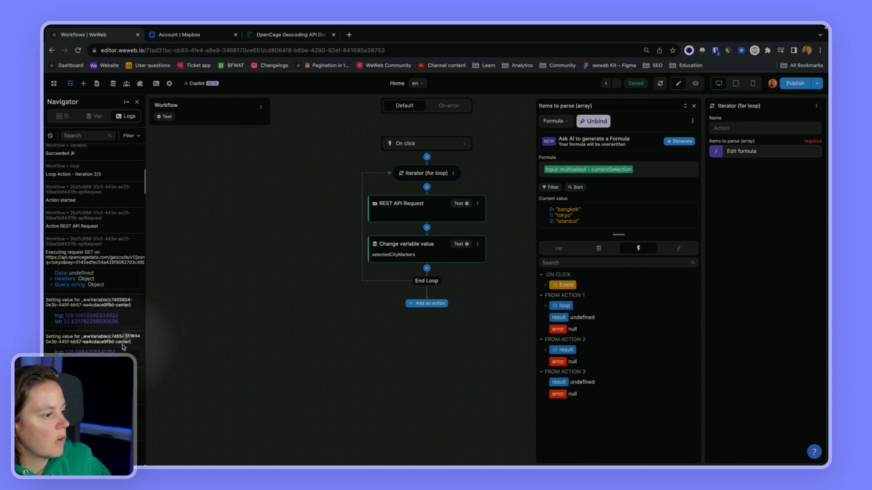
{"action": "scroll", "coordinate": [94, 354], "scroll_direction": "down", "scroll_amount": 1}
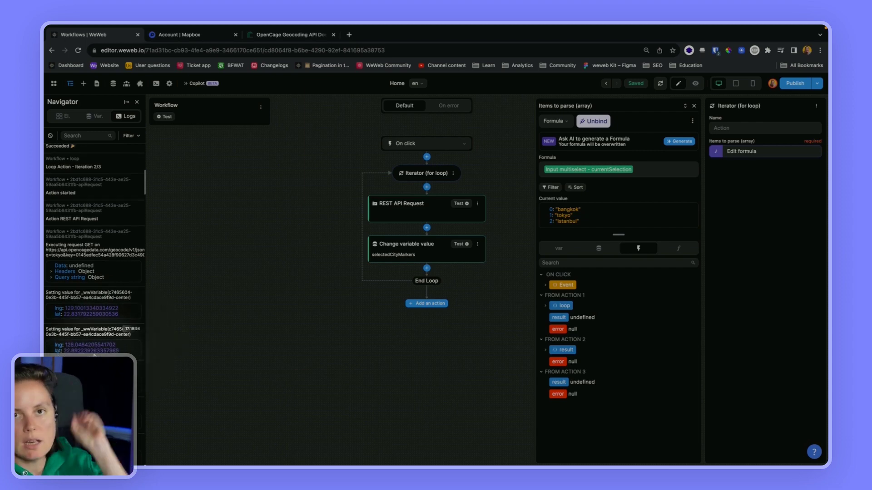
{"action": "scroll", "coordinate": [94, 355], "scroll_direction": "down", "scroll_amount": 3}
{"action": "scroll", "coordinate": [94, 356], "scroll_direction": "down", "scroll_amount": 3}
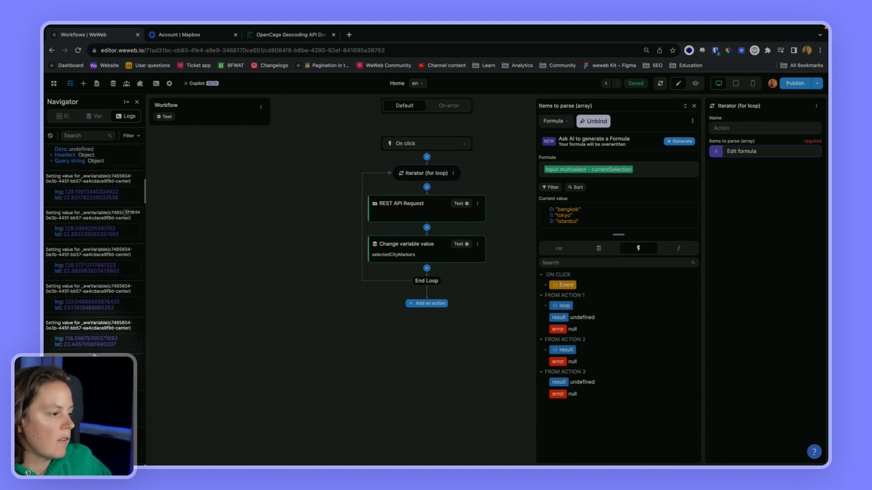
{"action": "scroll", "coordinate": [94, 355], "scroll_direction": "down", "scroll_amount": 5}
{"action": "scroll", "coordinate": [94, 356], "scroll_direction": "down", "scroll_amount": 5}
{"action": "scroll", "coordinate": [94, 356], "scroll_direction": "down", "scroll_amount": 5}
{"action": "scroll", "coordinate": [94, 356], "scroll_direction": "down", "scroll_amount": 5}
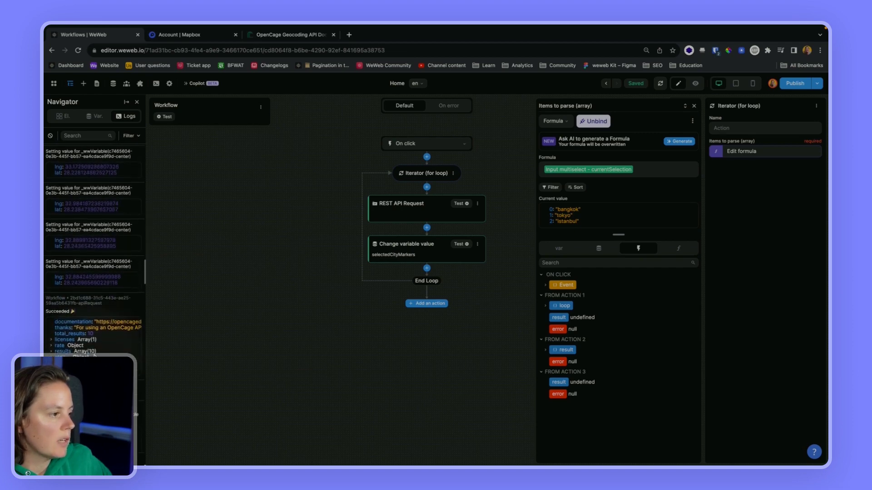
{"action": "scroll", "coordinate": [94, 356], "scroll_direction": "down", "scroll_amount": 2}
{"action": "scroll", "coordinate": [82, 356], "scroll_direction": "down", "scroll_amount": 2}
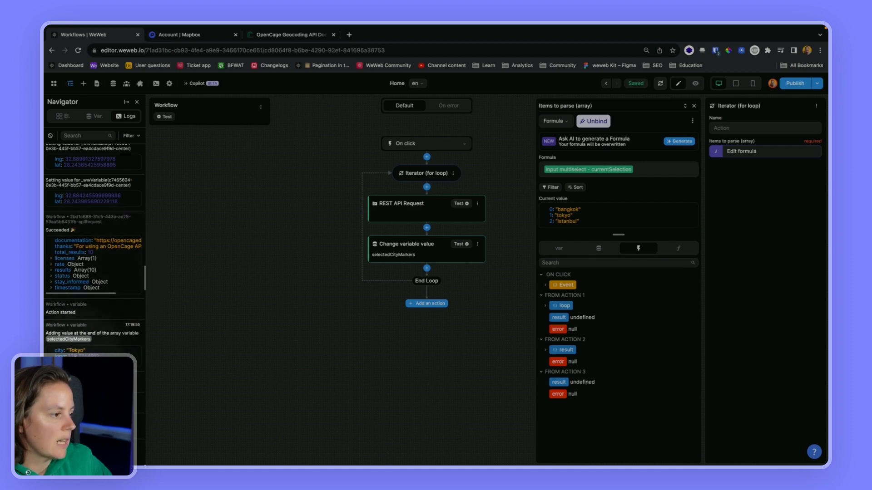
Scroll to the final Istanbul iteration, then close the formula panel to return to the canvas.
{"action": "scroll", "coordinate": [84, 354], "scroll_direction": "down", "scroll_amount": 1}
{"action": "scroll", "coordinate": [79, 355], "scroll_direction": "down", "scroll_amount": 2}
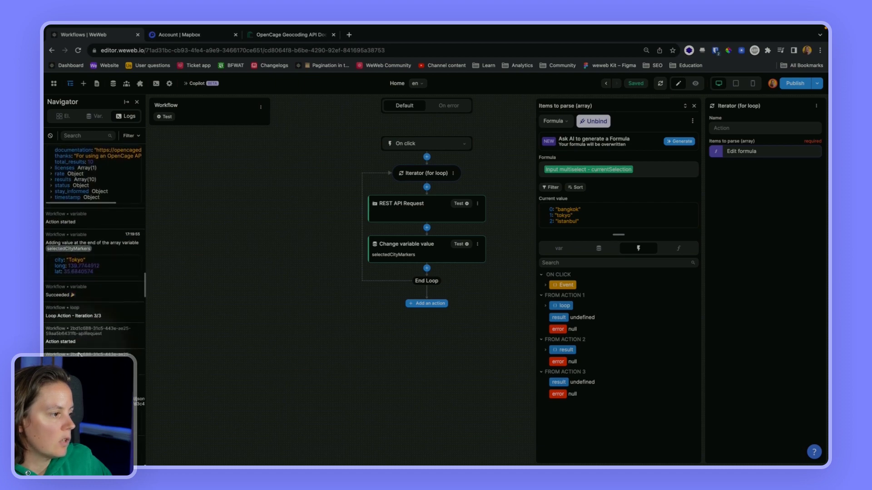
{"action": "scroll", "coordinate": [90, 308], "scroll_direction": "down", "scroll_amount": 2}
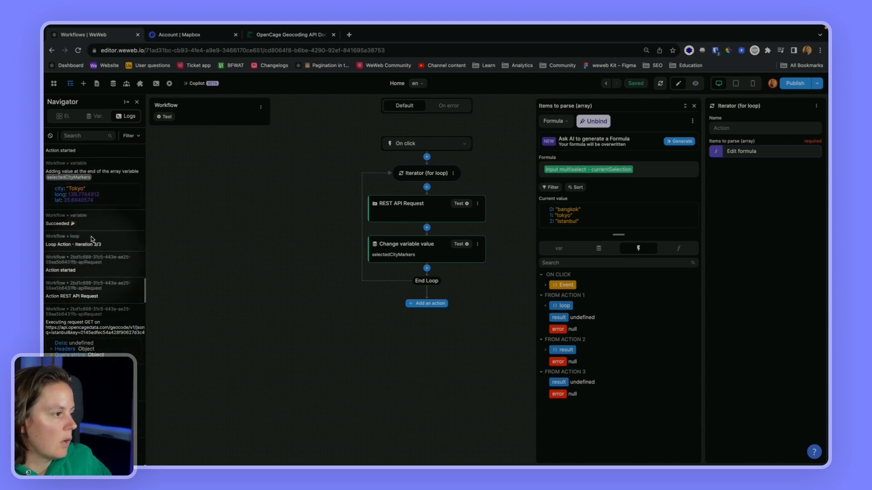
{"action": "scroll", "coordinate": [90, 263], "scroll_direction": "down", "scroll_amount": 2}
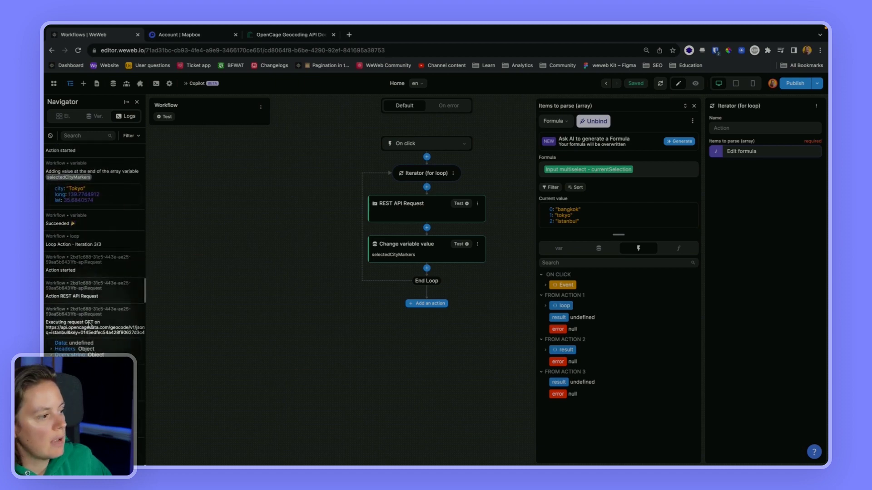
{"action": "scroll", "coordinate": [90, 295], "scroll_direction": "down", "scroll_amount": 2}
{"action": "scroll", "coordinate": [90, 323], "scroll_direction": "down", "scroll_amount": 1}
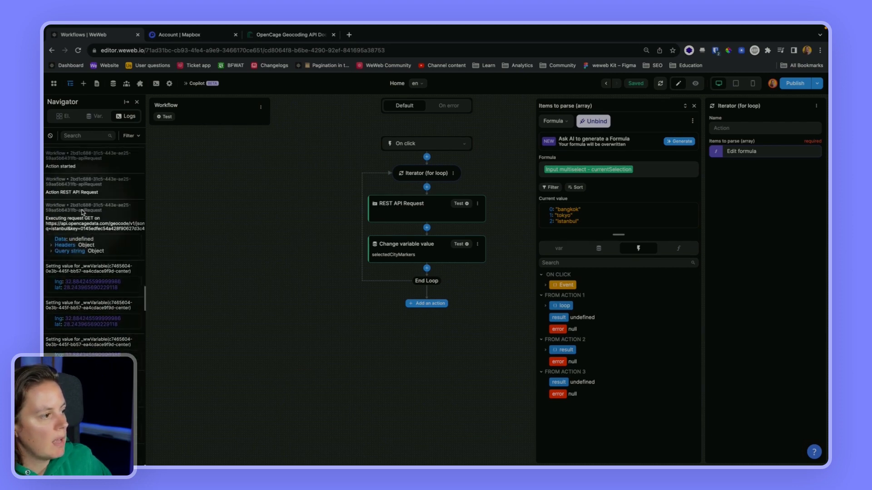
{"action": "scroll", "coordinate": [84, 244], "scroll_direction": "down", "scroll_amount": 2}
{"action": "scroll", "coordinate": [83, 245], "scroll_direction": "down", "scroll_amount": 2}
{"action": "scroll", "coordinate": [83, 246], "scroll_direction": "down", "scroll_amount": 2}
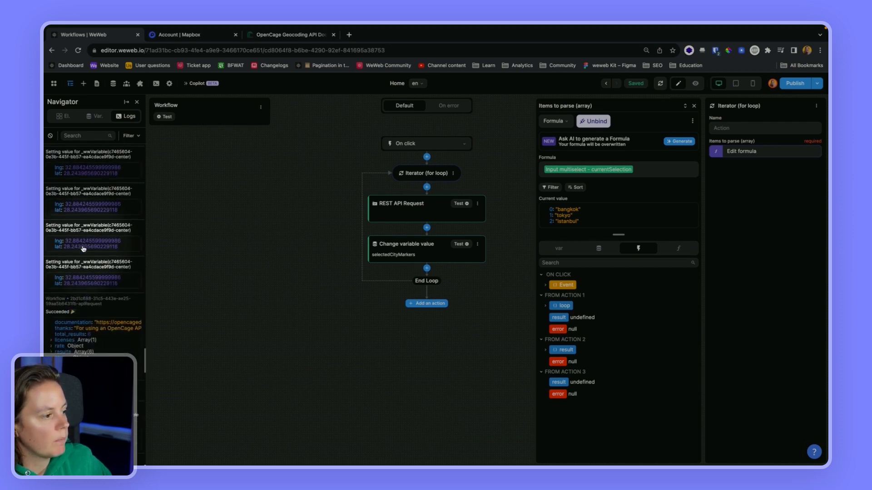
{"action": "scroll", "coordinate": [83, 247], "scroll_direction": "down", "scroll_amount": 2}
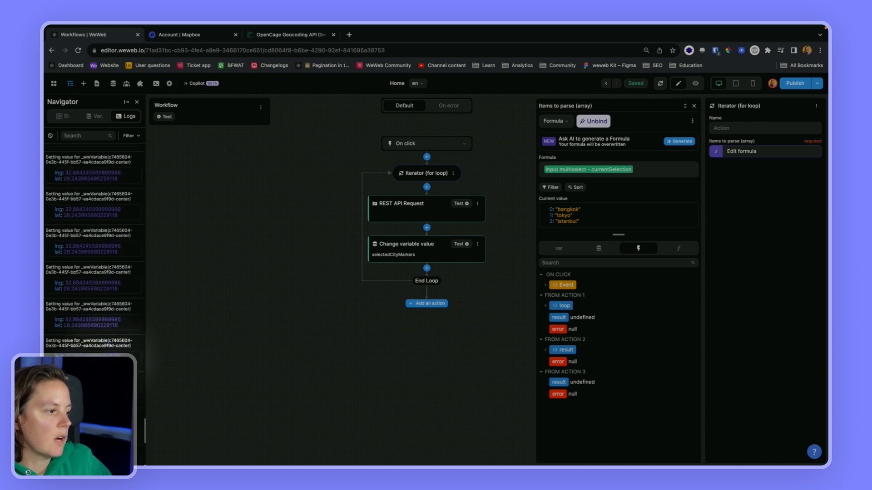
{"action": "left_click", "coordinate": [694, 106]}
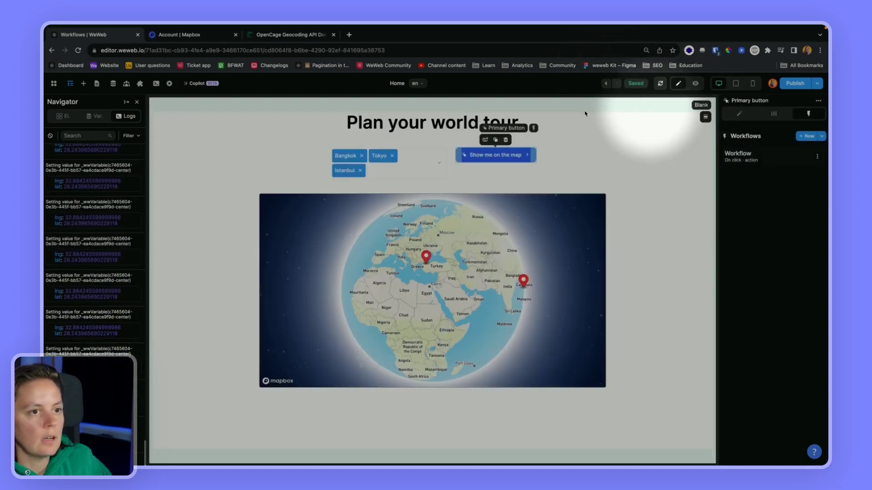
Clear the log, show the Var. tab, and reload the preview to reset markers to New York.
{"action": "left_click", "coordinate": [51, 136]}
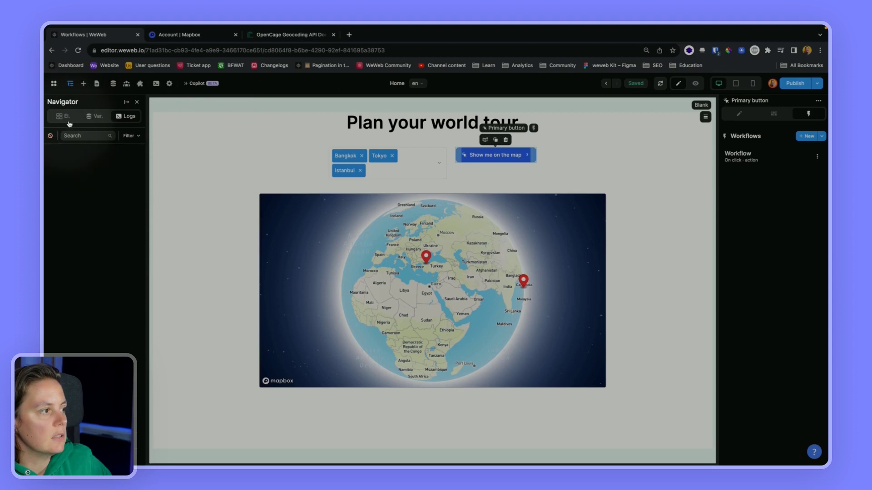
{"action": "left_click", "coordinate": [95, 119]}
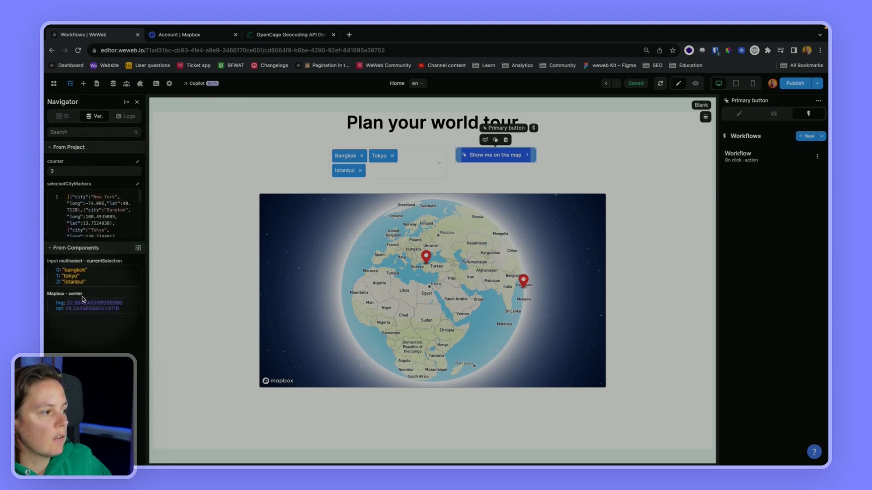
{"action": "left_click", "coordinate": [696, 84]}
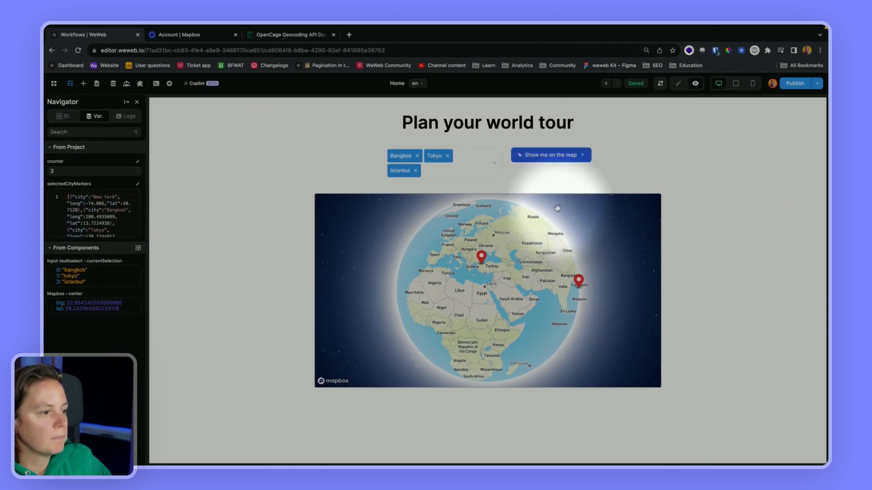
{"action": "left_click", "coordinate": [660, 84]}
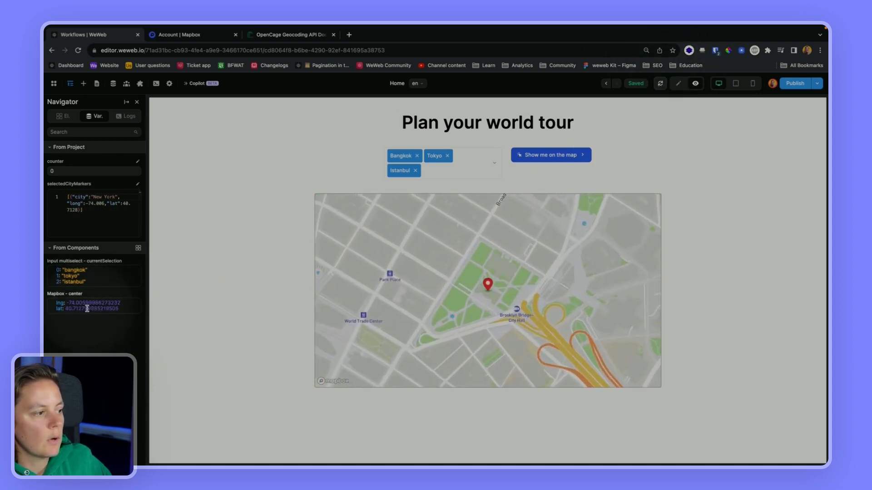
Back in edit mode, select the Mapbox map to view its New York centre and zoom 6.
{"action": "left_click", "coordinate": [679, 85]}
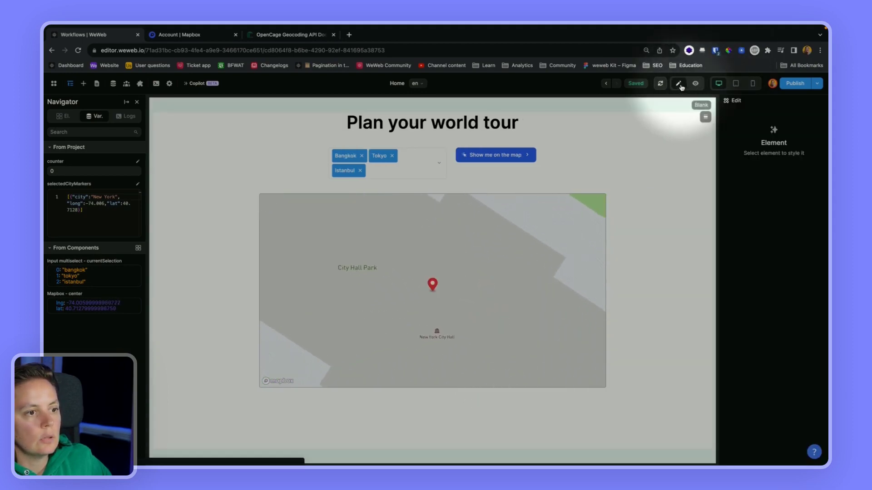
{"action": "left_click", "coordinate": [545, 206]}
{"action": "left_click", "coordinate": [774, 114]}
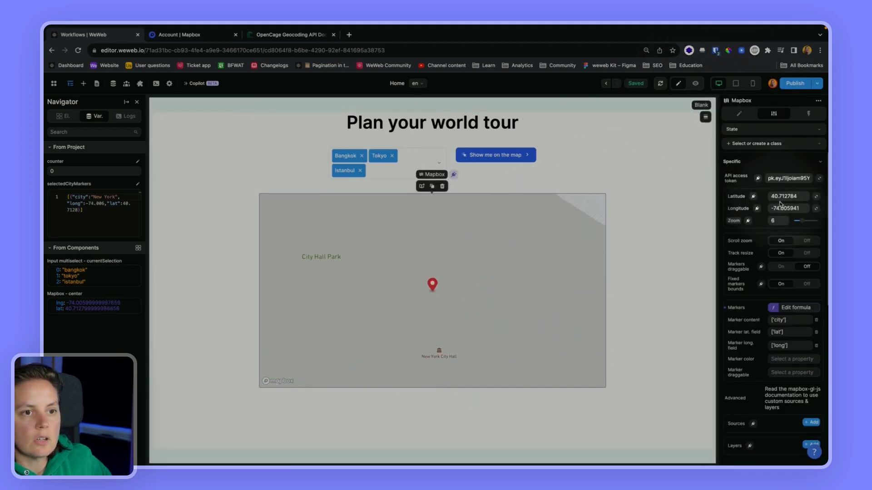